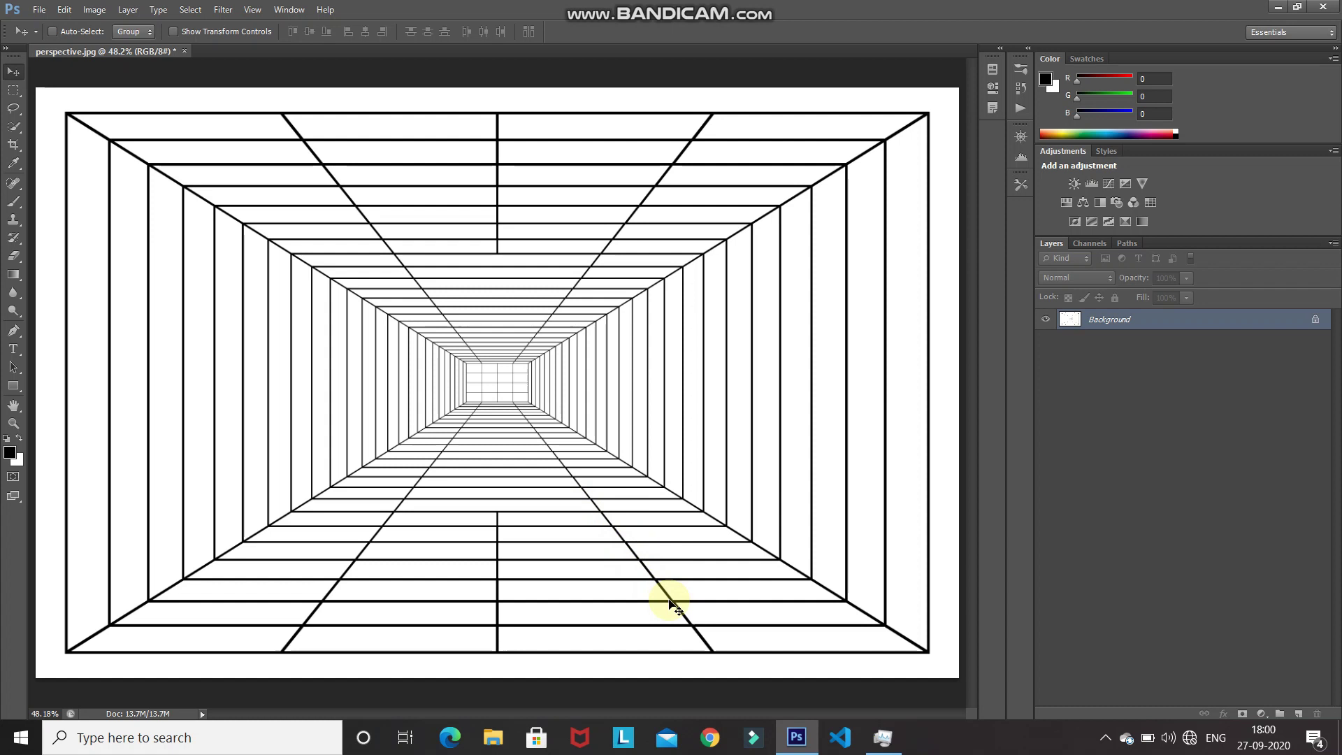
Choose the Horizontal Type tool with Bebas Neue font at 400 pt.
click(15, 349)
click(63, 346)
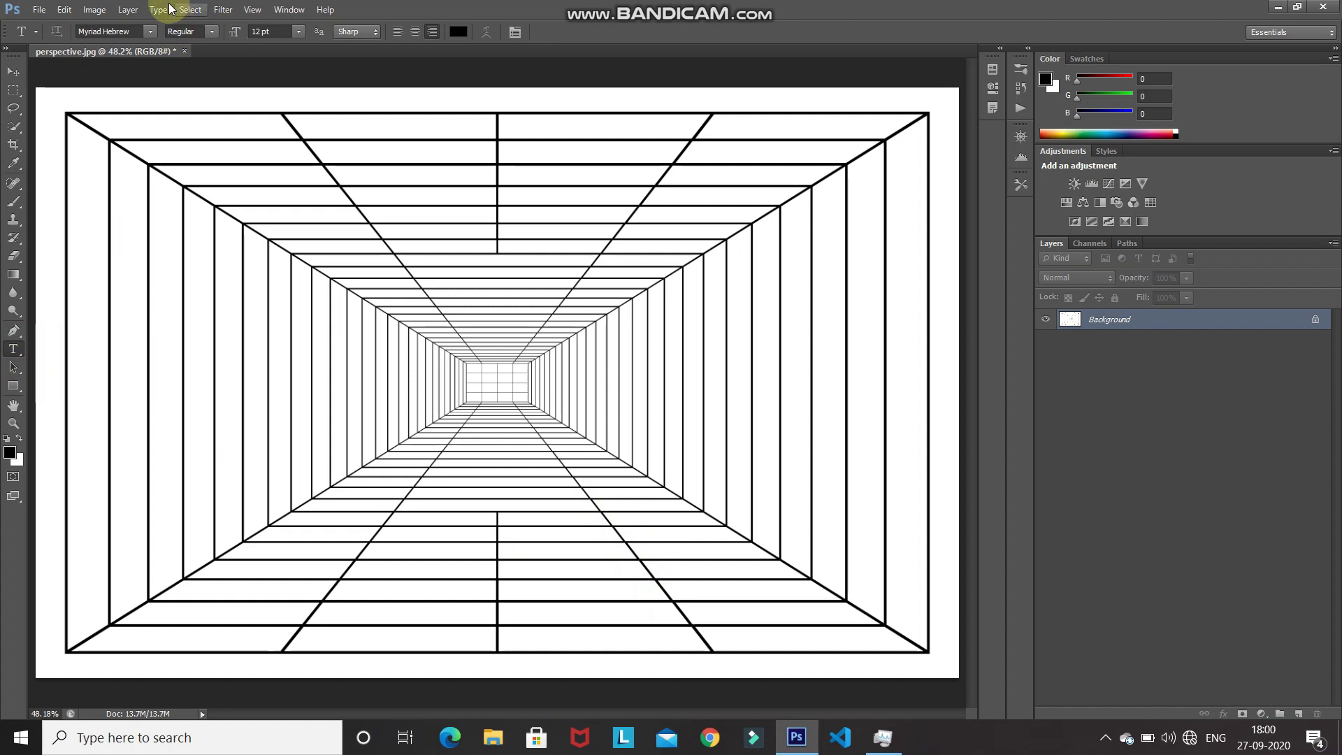
click(149, 32)
scroll(154, 74, up, 2)
scroll(154, 77, up, 15)
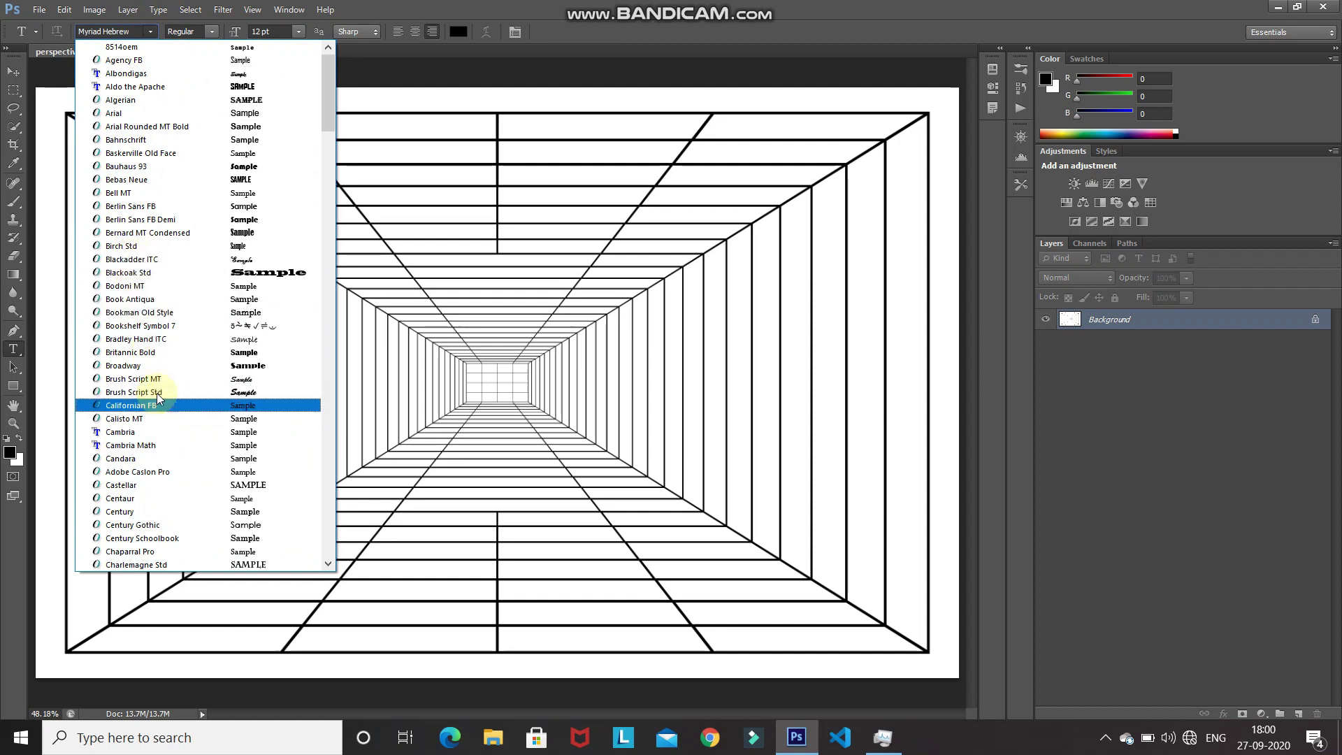
click(144, 183)
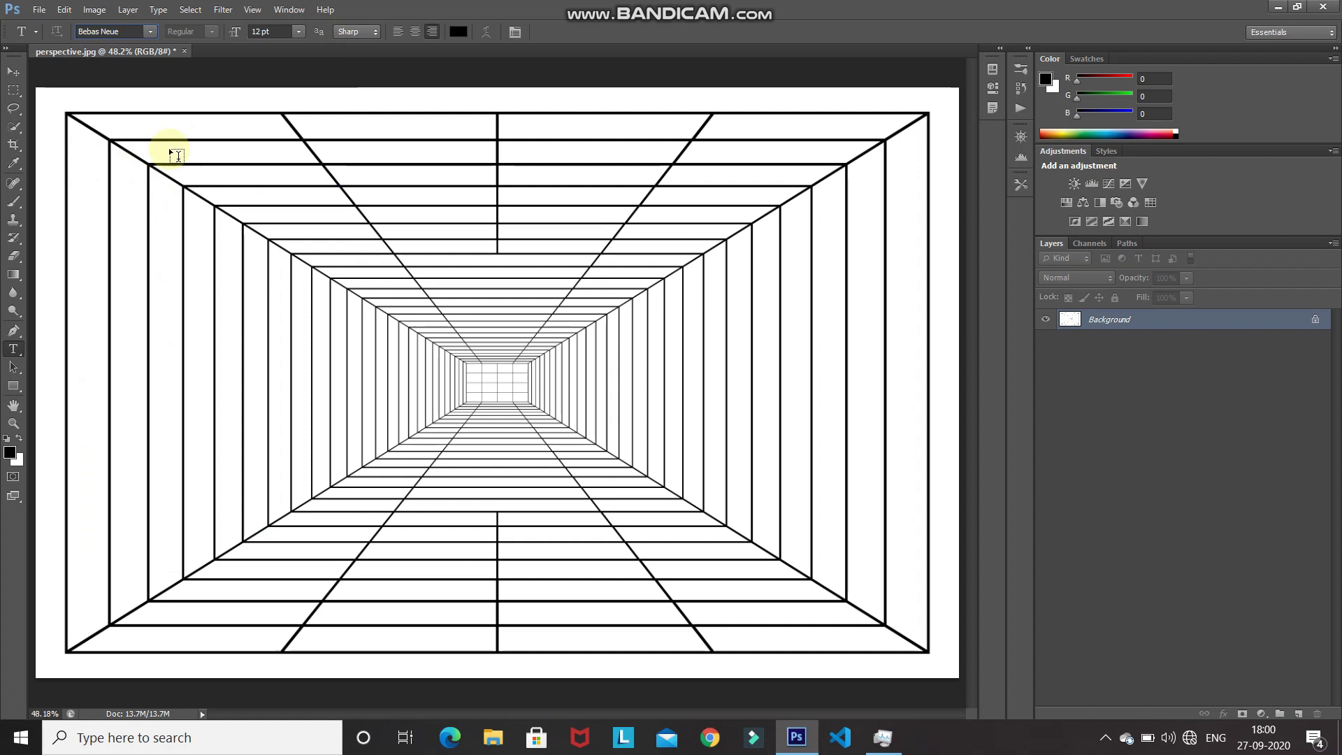
click(266, 31)
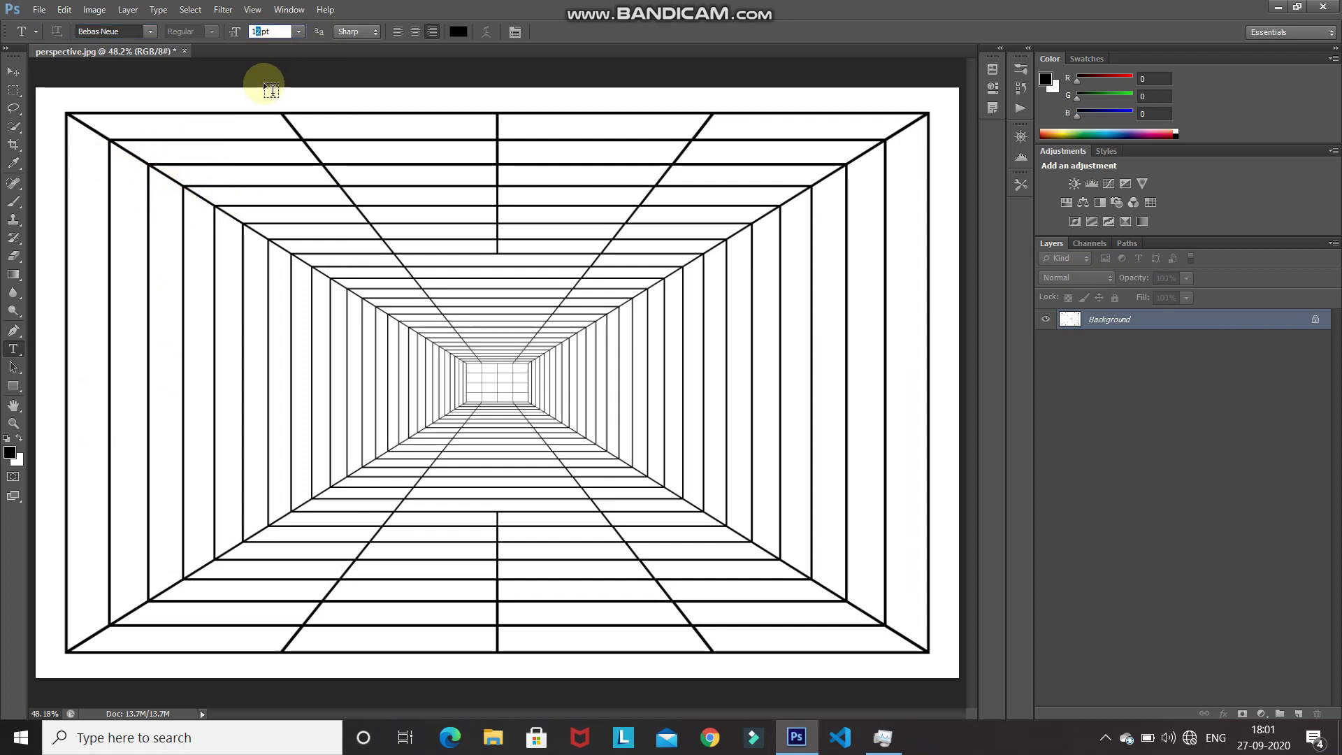
text(400)
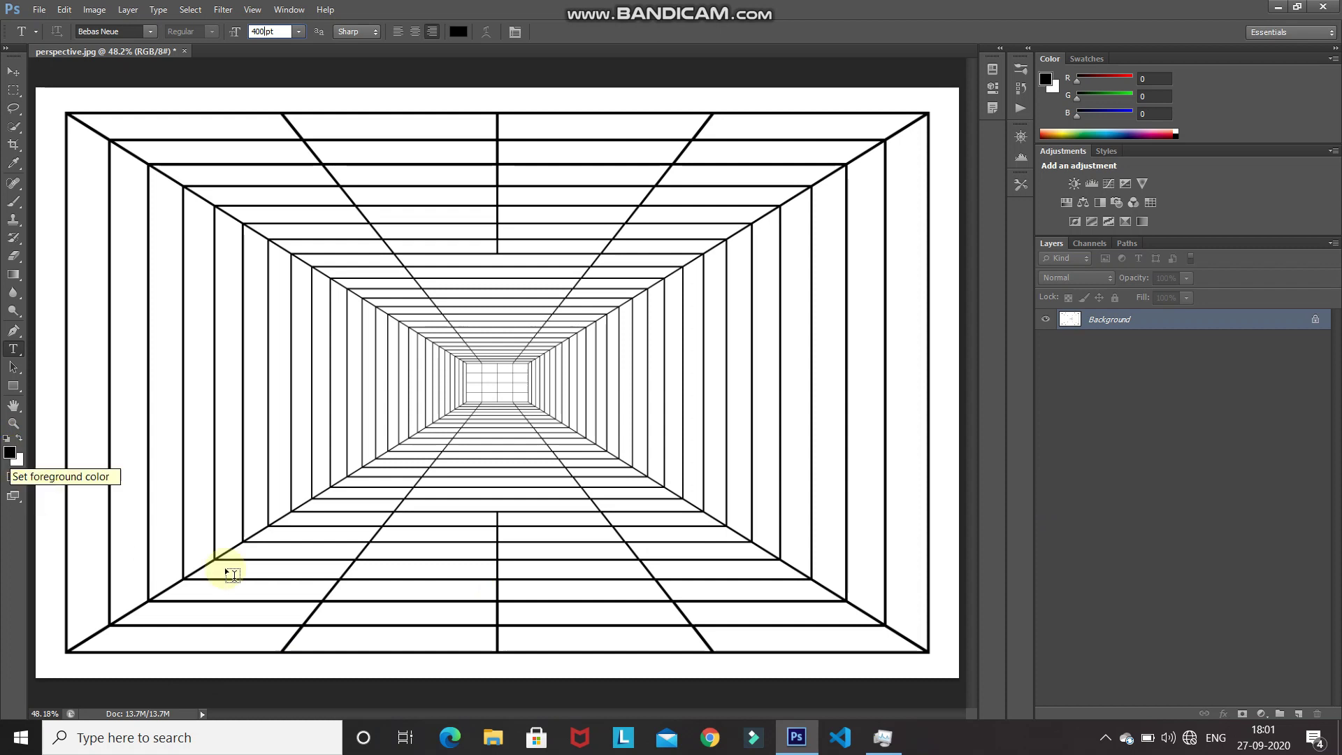
Type the word TYPE on the tunnel's left side and commit it.
click(428, 470)
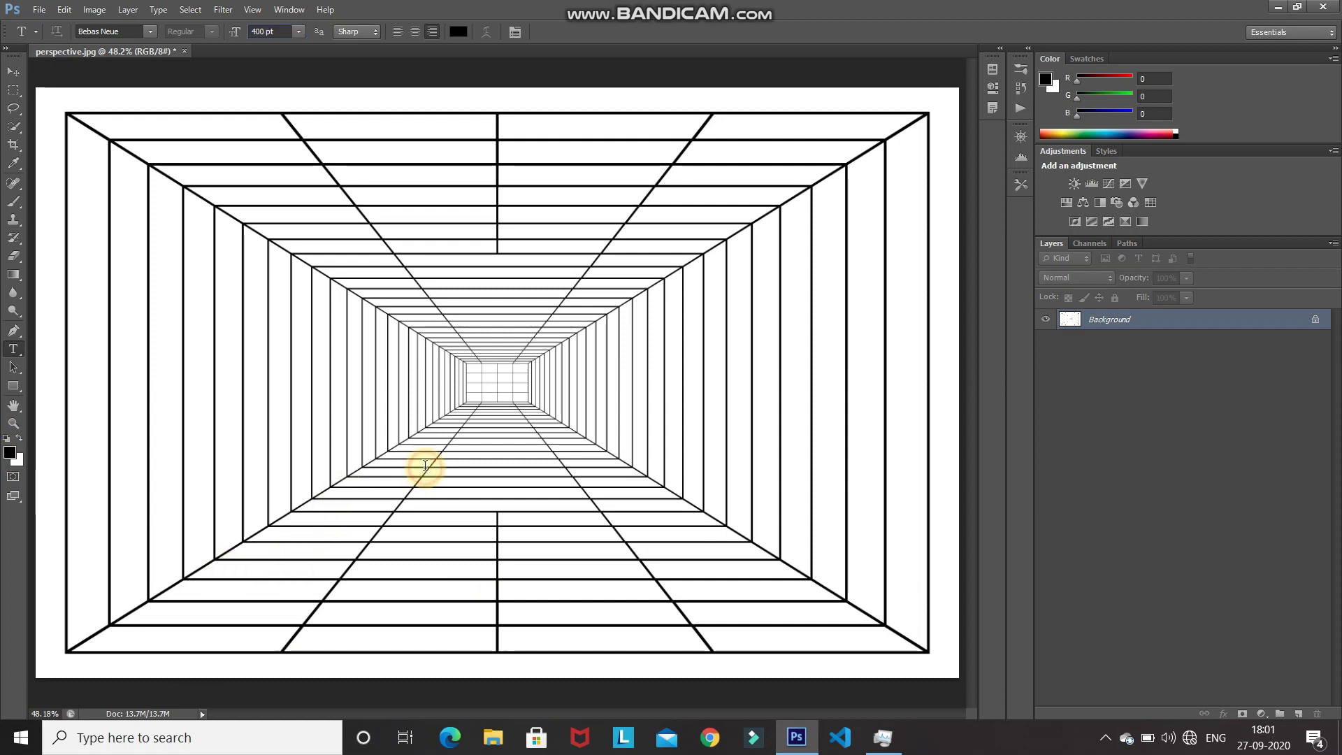
text(TYPWE)
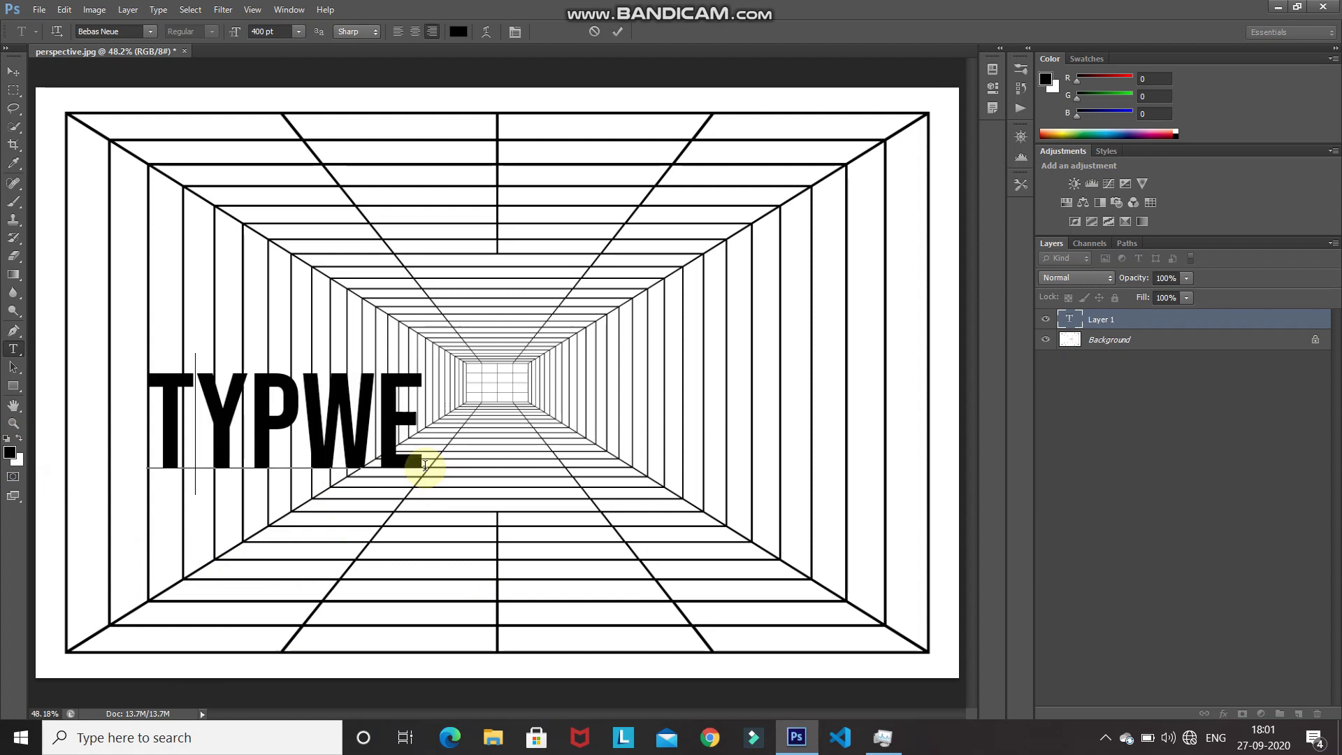
key(BackSpace)
key(BackSpace)
text(E)
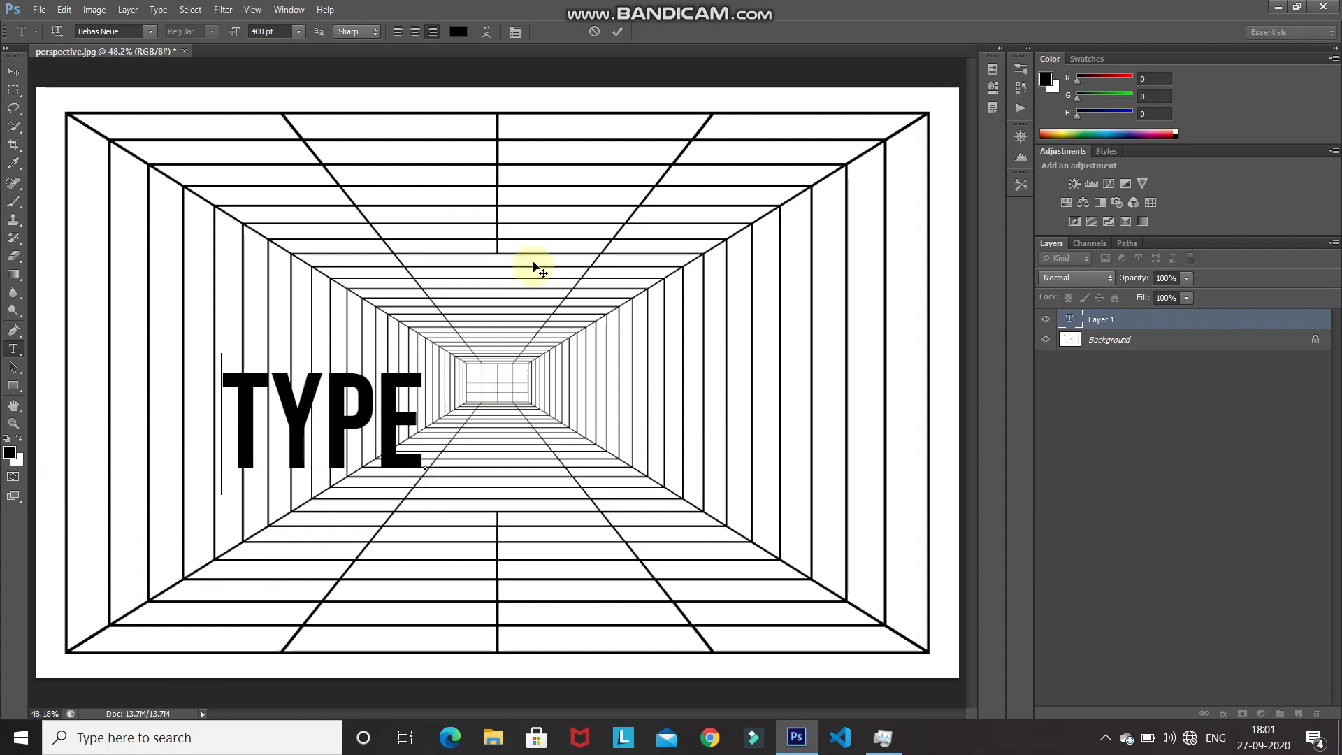
click(619, 31)
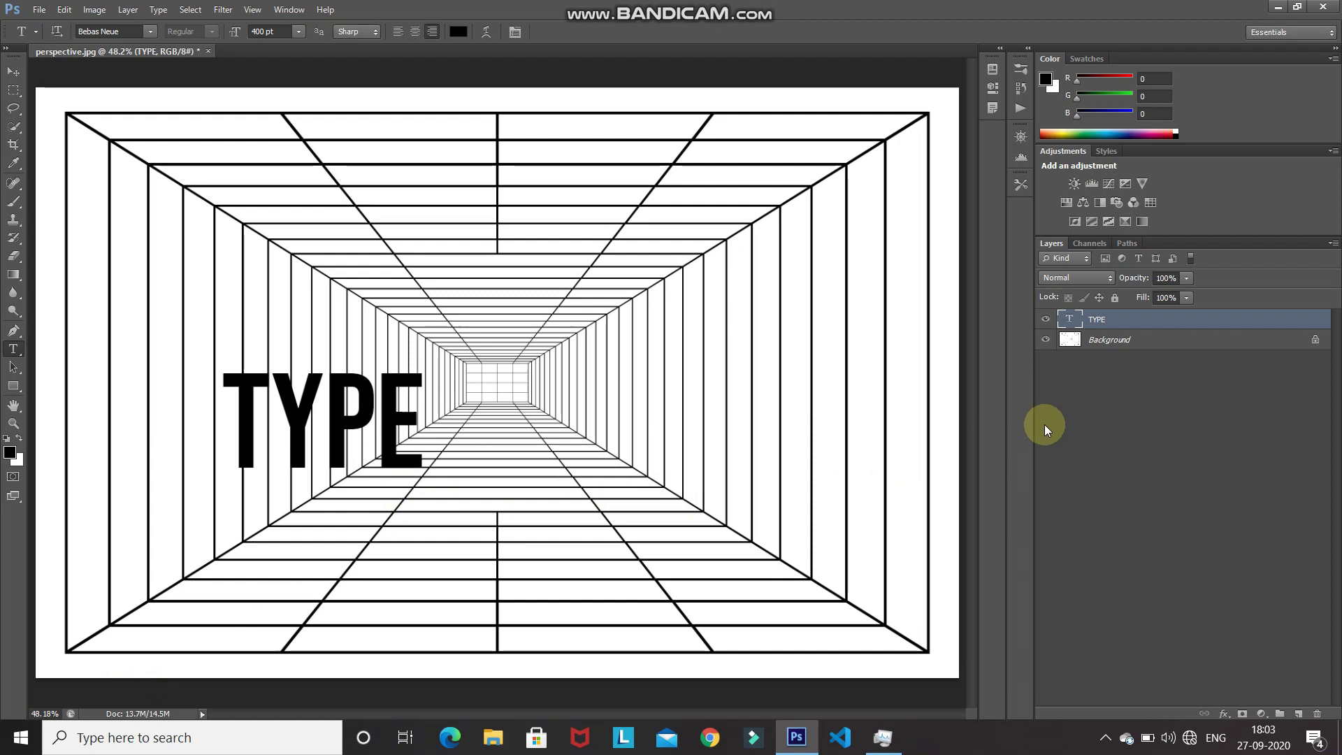
Load the TYPE letters as a selection, hide the text layer, deselect, and select Background.
ctrl+click(1071, 320)
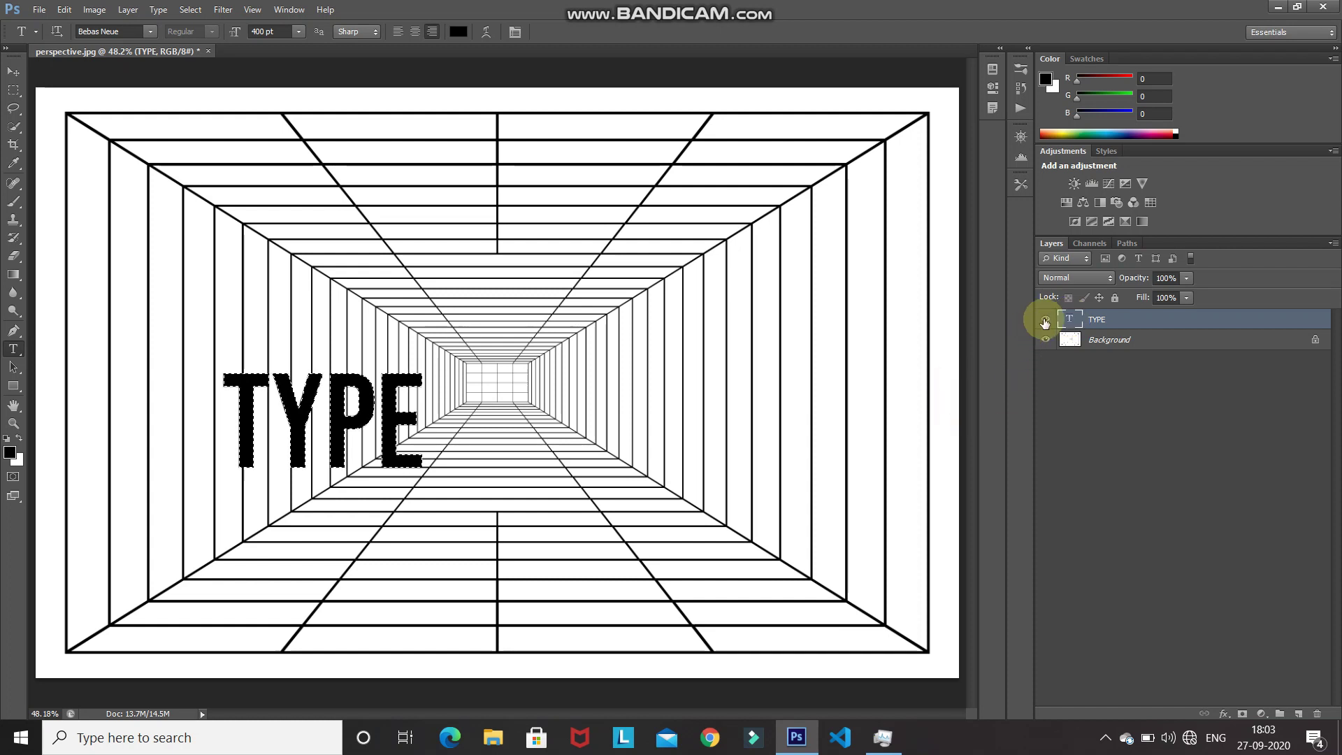
click(1046, 320)
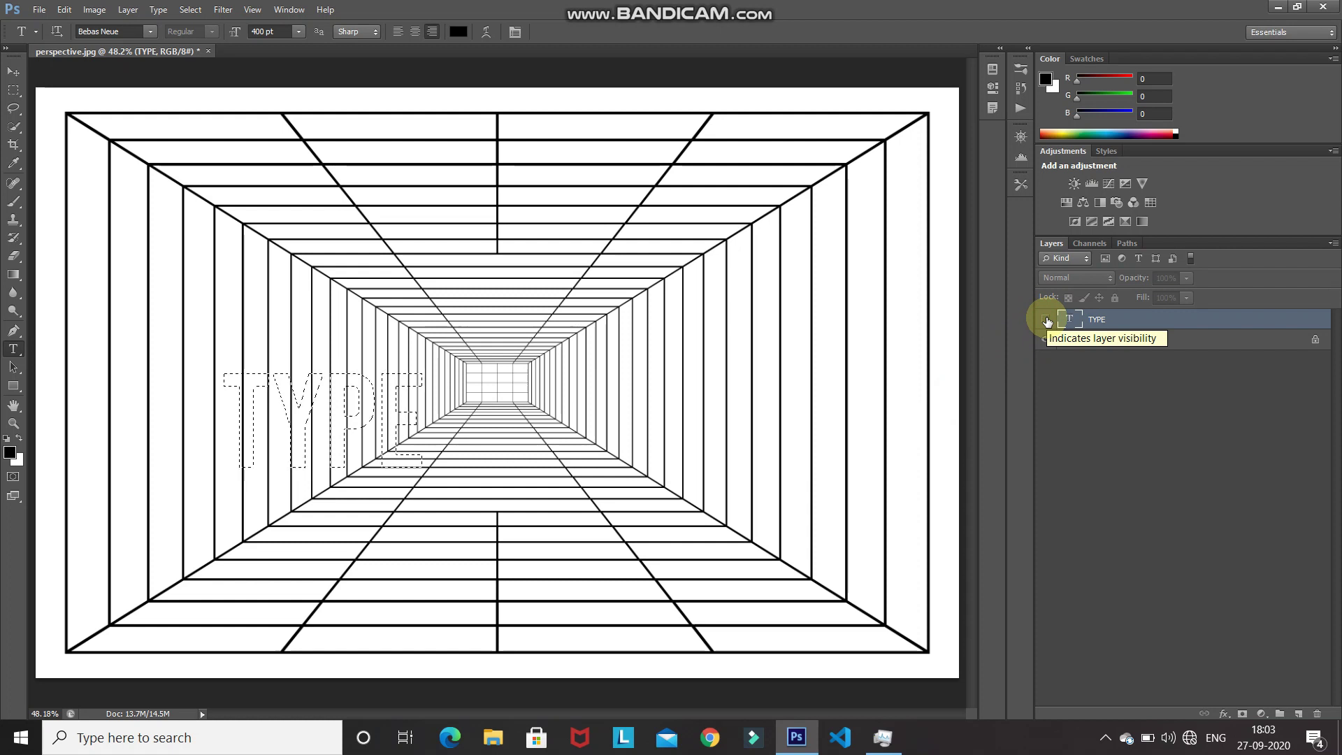
key(ctrl+d)
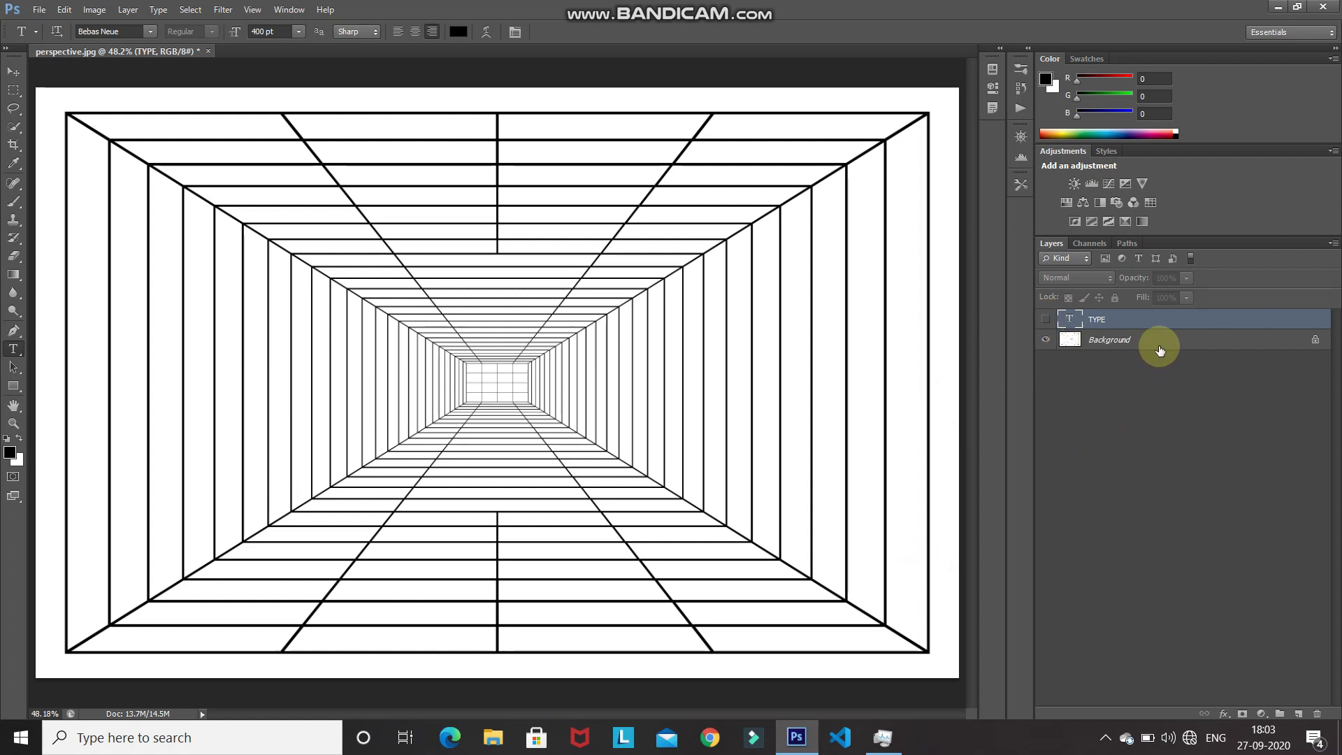
click(1175, 338)
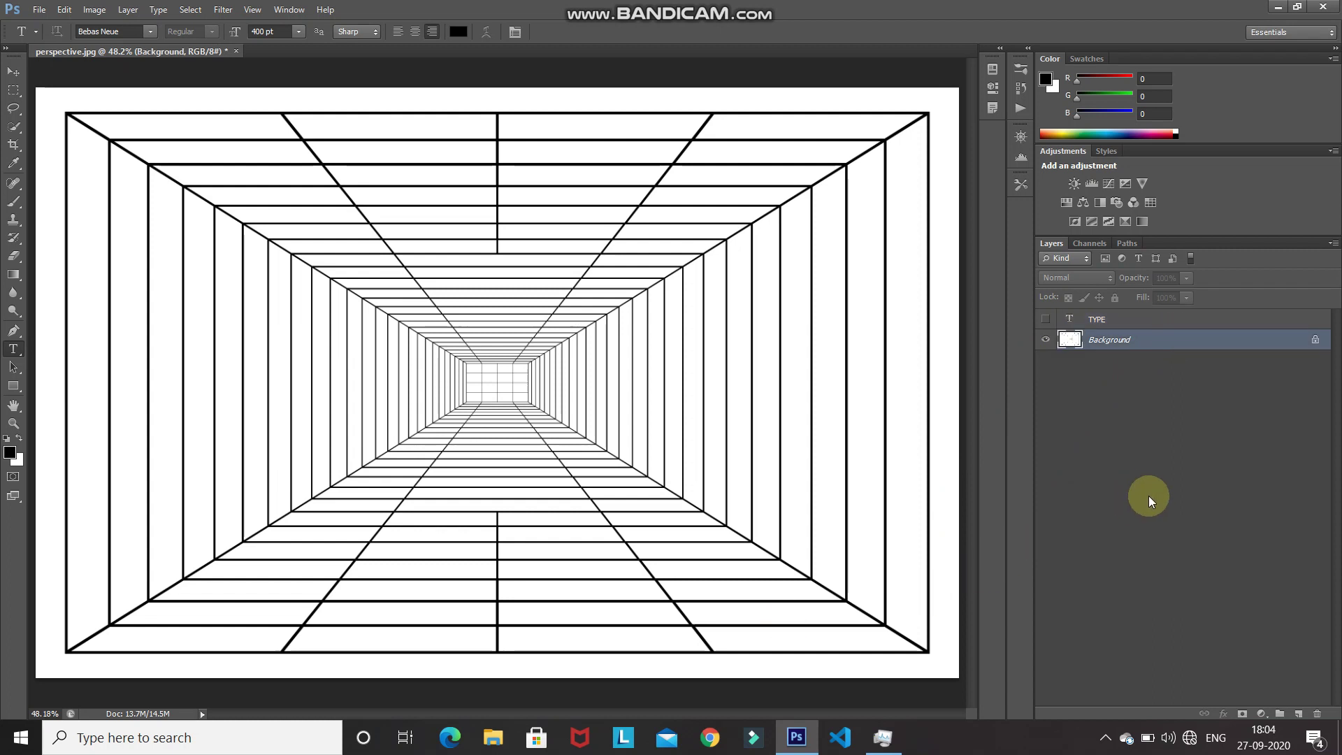
Add empty Layer 1 and start Filter > Vanishing Point on it.
click(1298, 717)
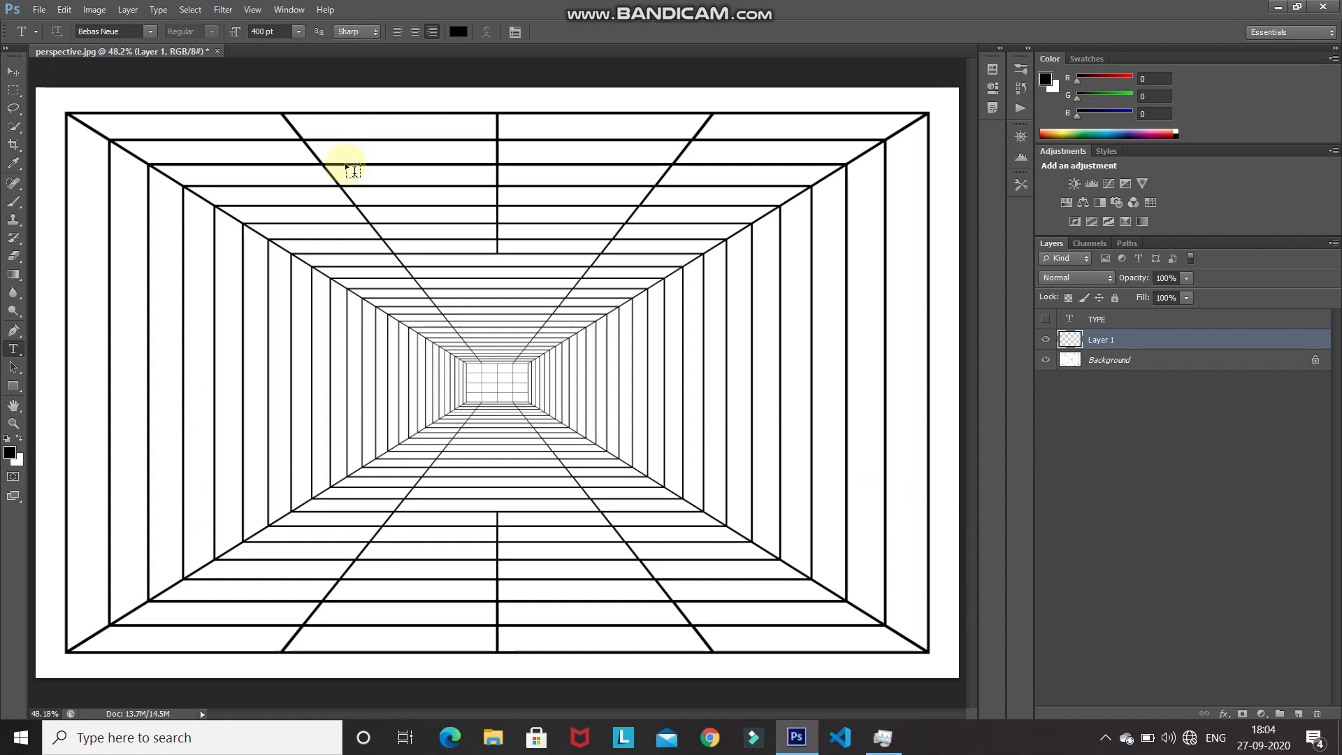
click(220, 10)
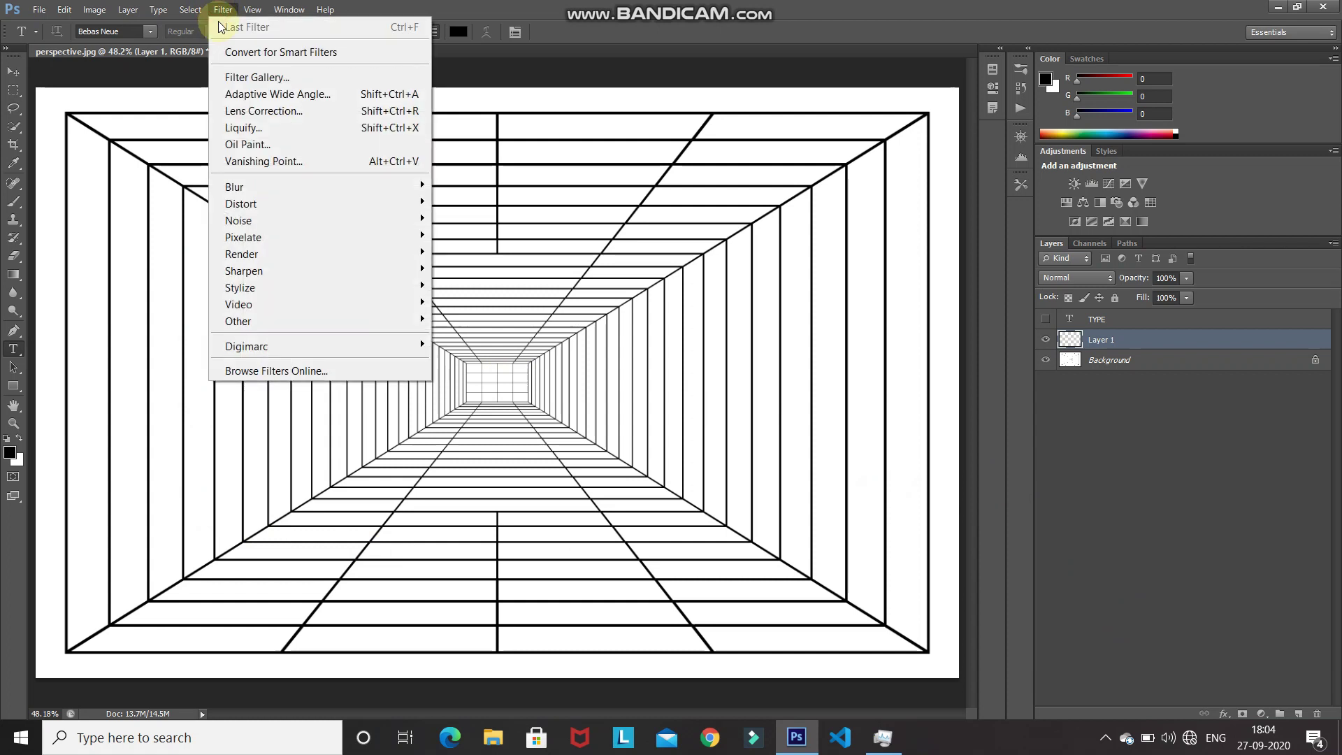
click(253, 163)
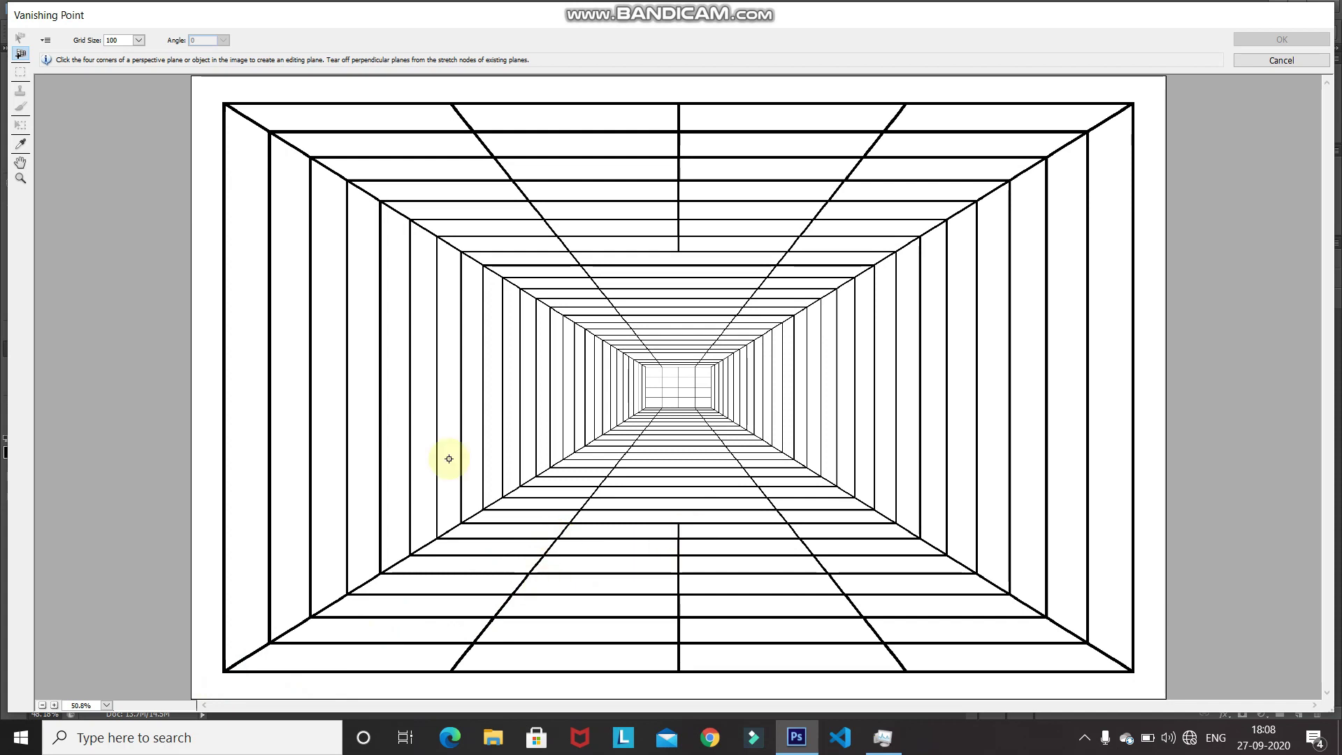
Draw a floor plane from the front bottom corners to the back wall's bottom corners.
click(19, 53)
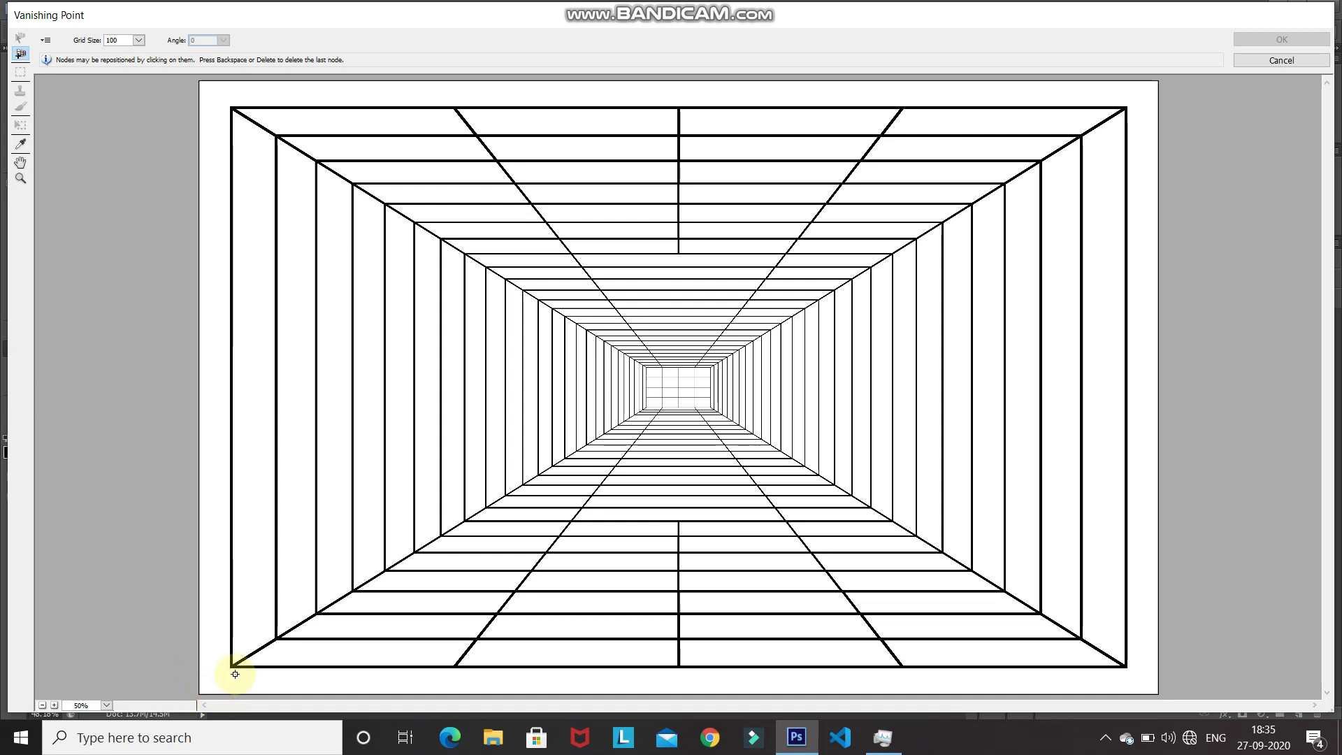
click(235, 665)
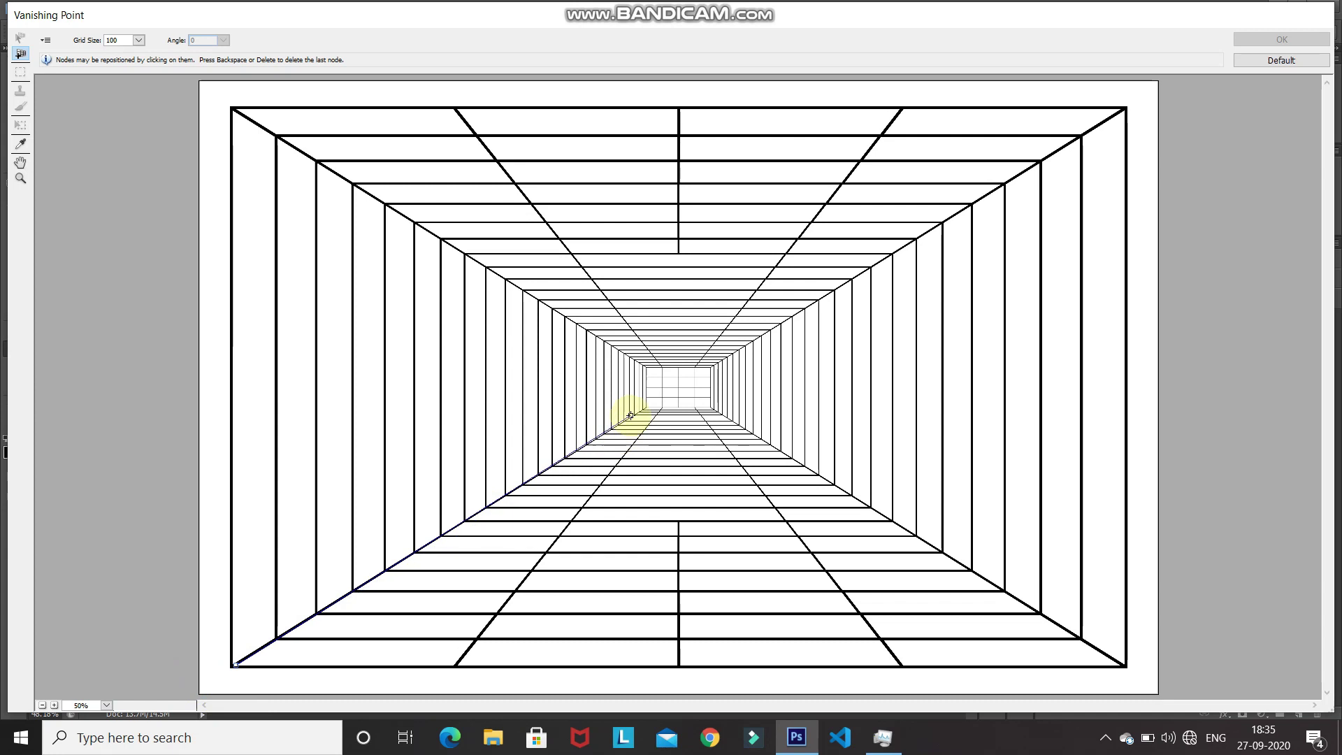
scroll(630, 415, up, 4)
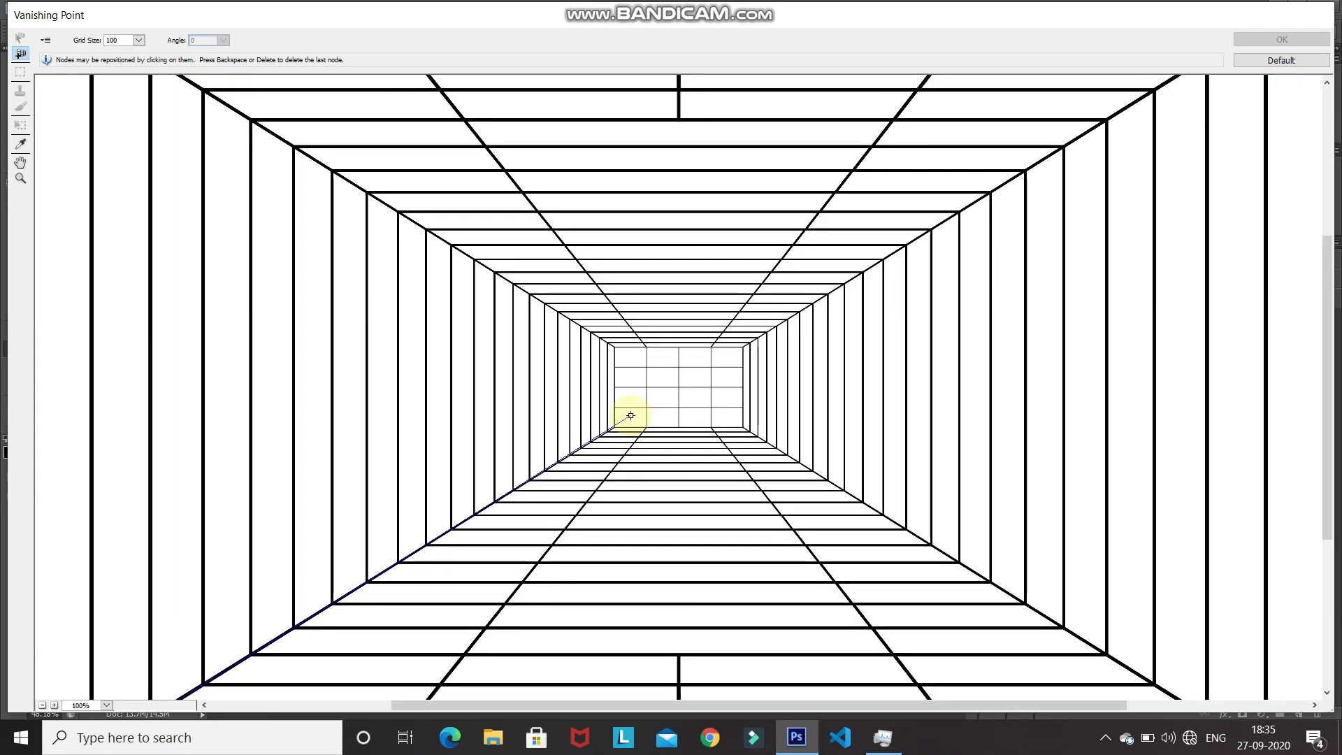
click(489, 503)
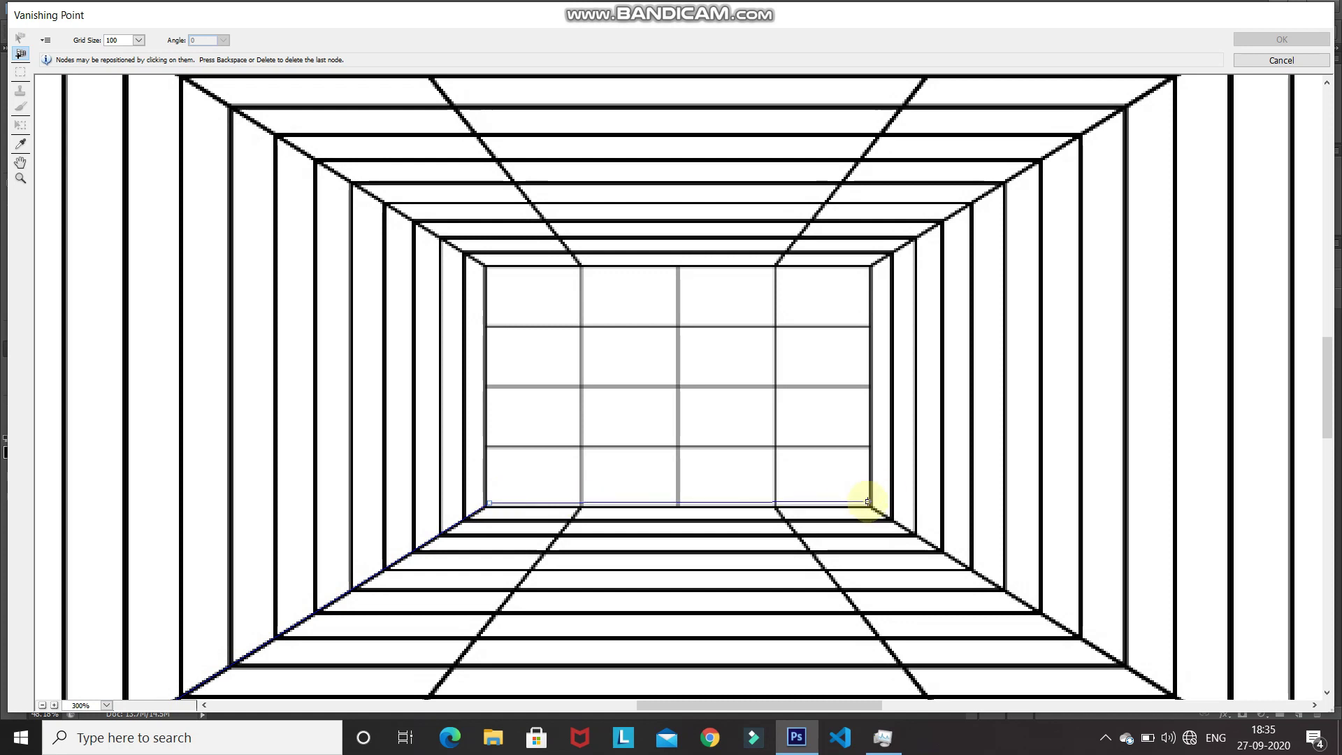
click(870, 502)
scroll(870, 502, down, 5)
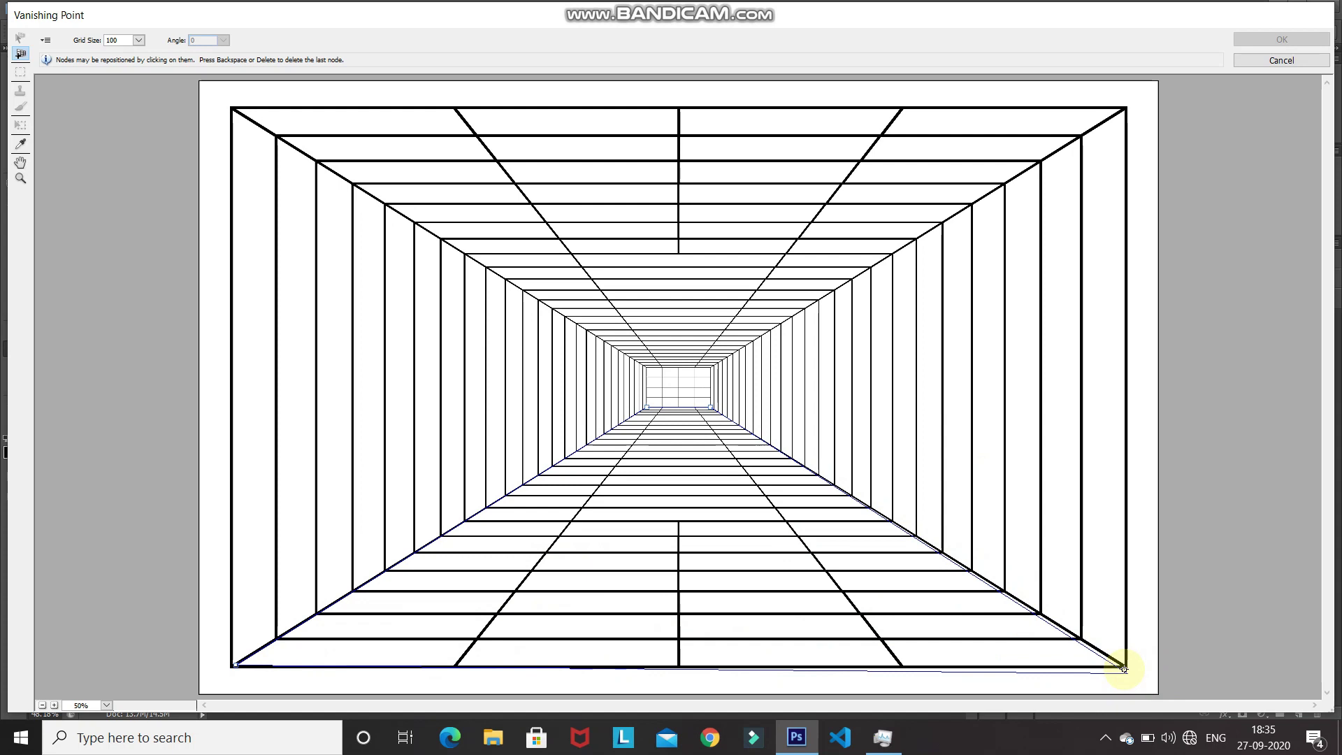
click(1123, 666)
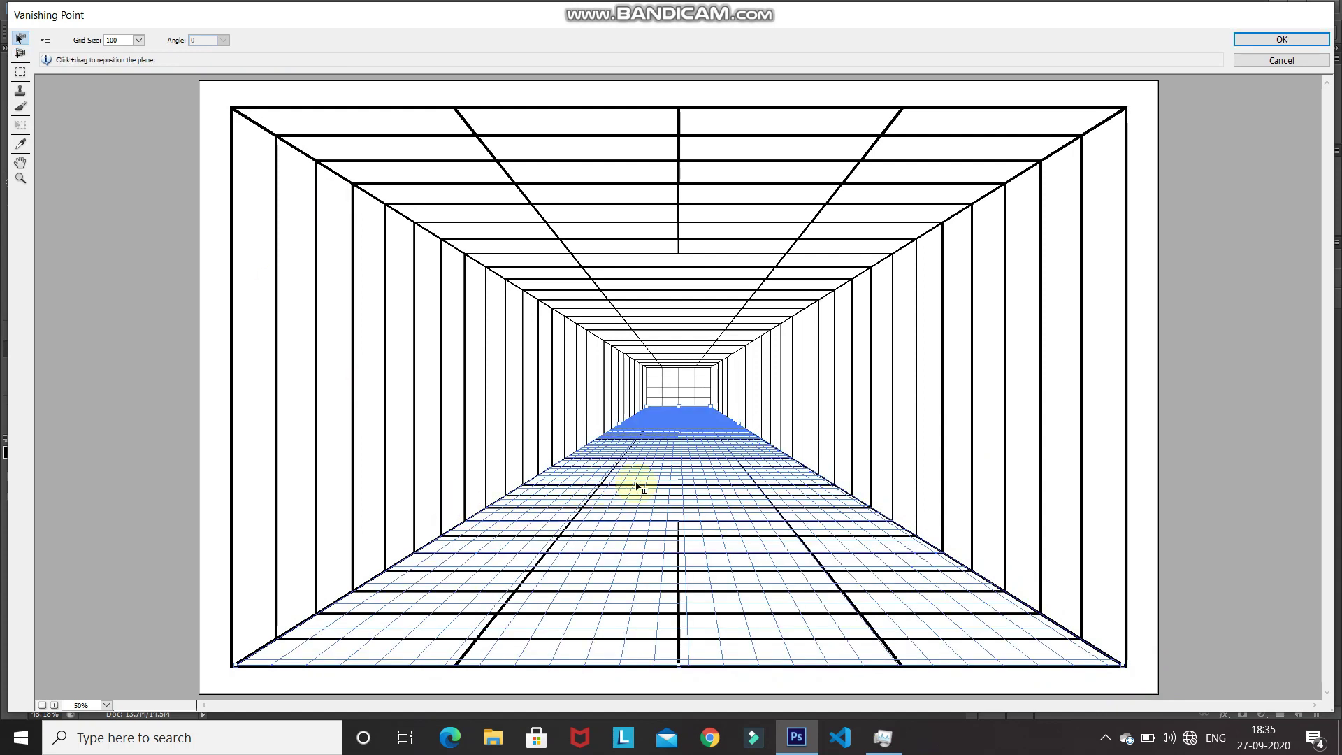
Paste the TYPE lettering and drag it onto the floor plane in perspective.
key(alt)
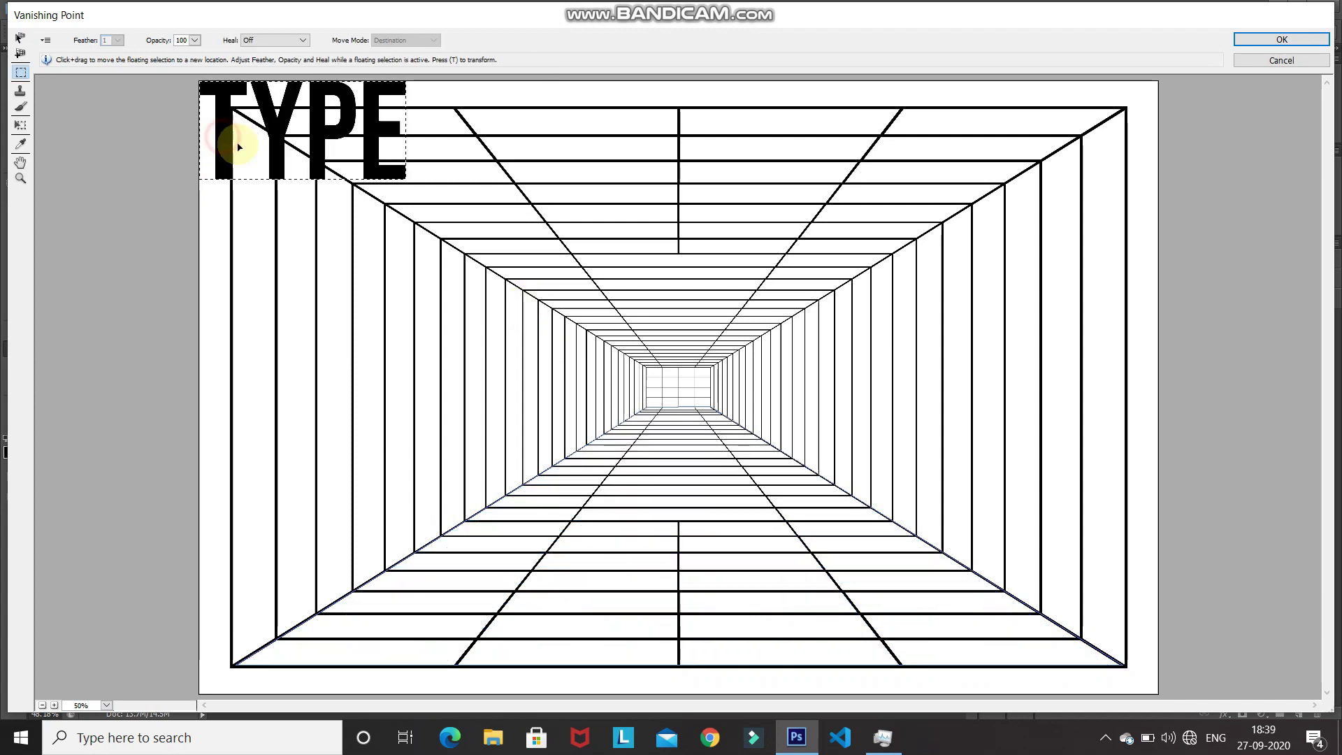
drag(239, 146, 495, 395)
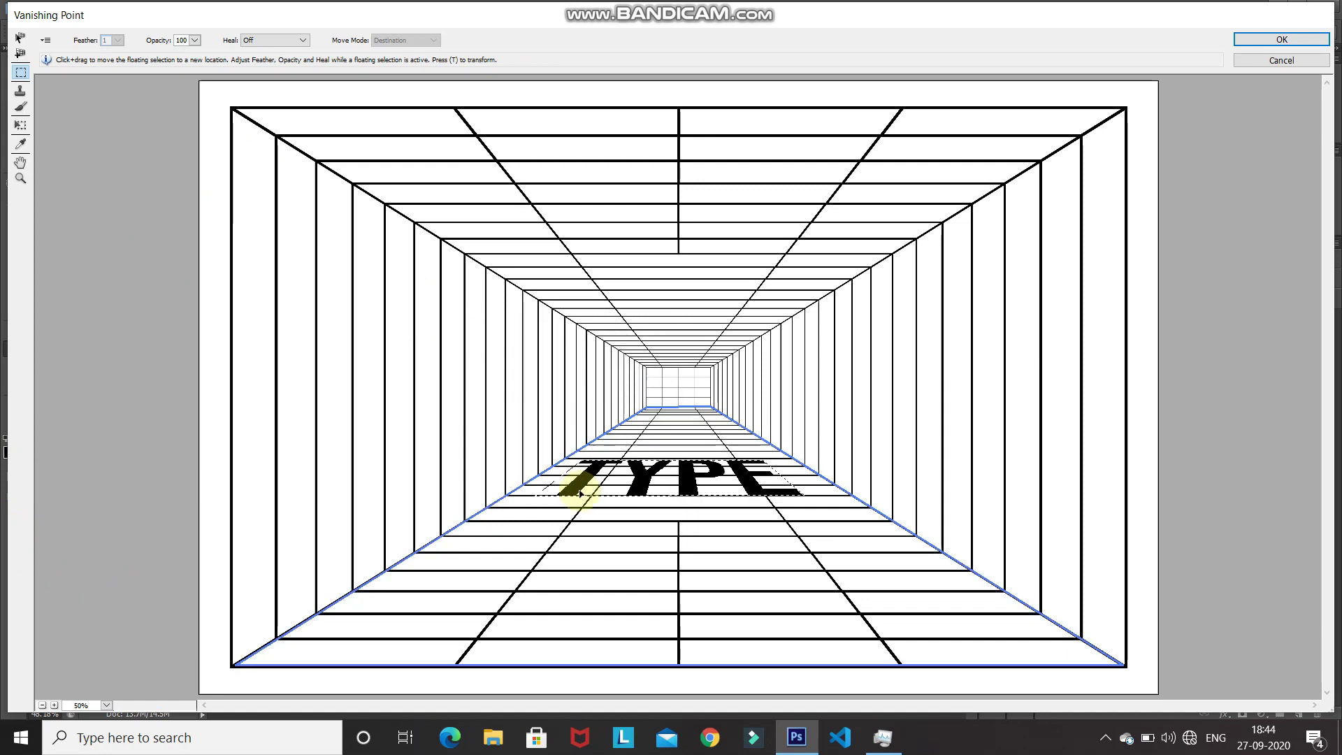
drag(552, 481, 637, 606)
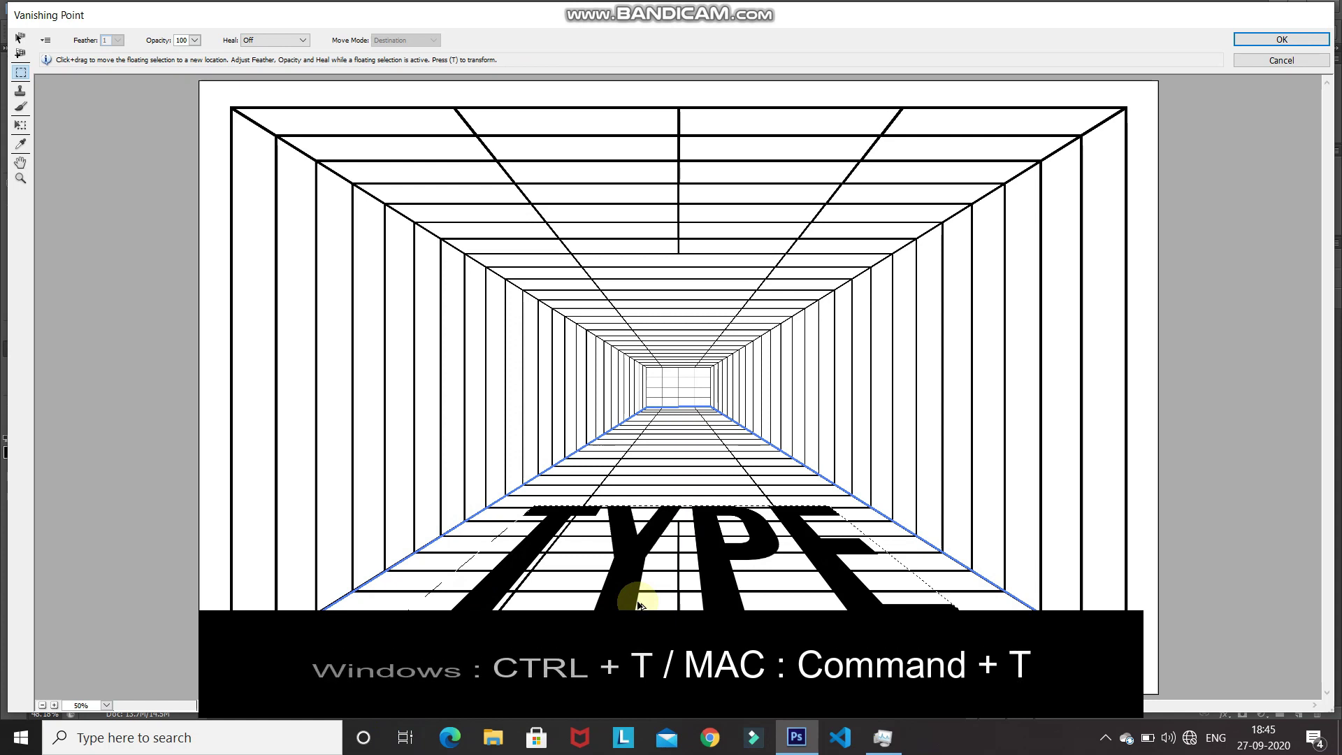
Scale the TYPE lettering around its centre to fit the floor, then apply with OK.
key(ctrl+t)
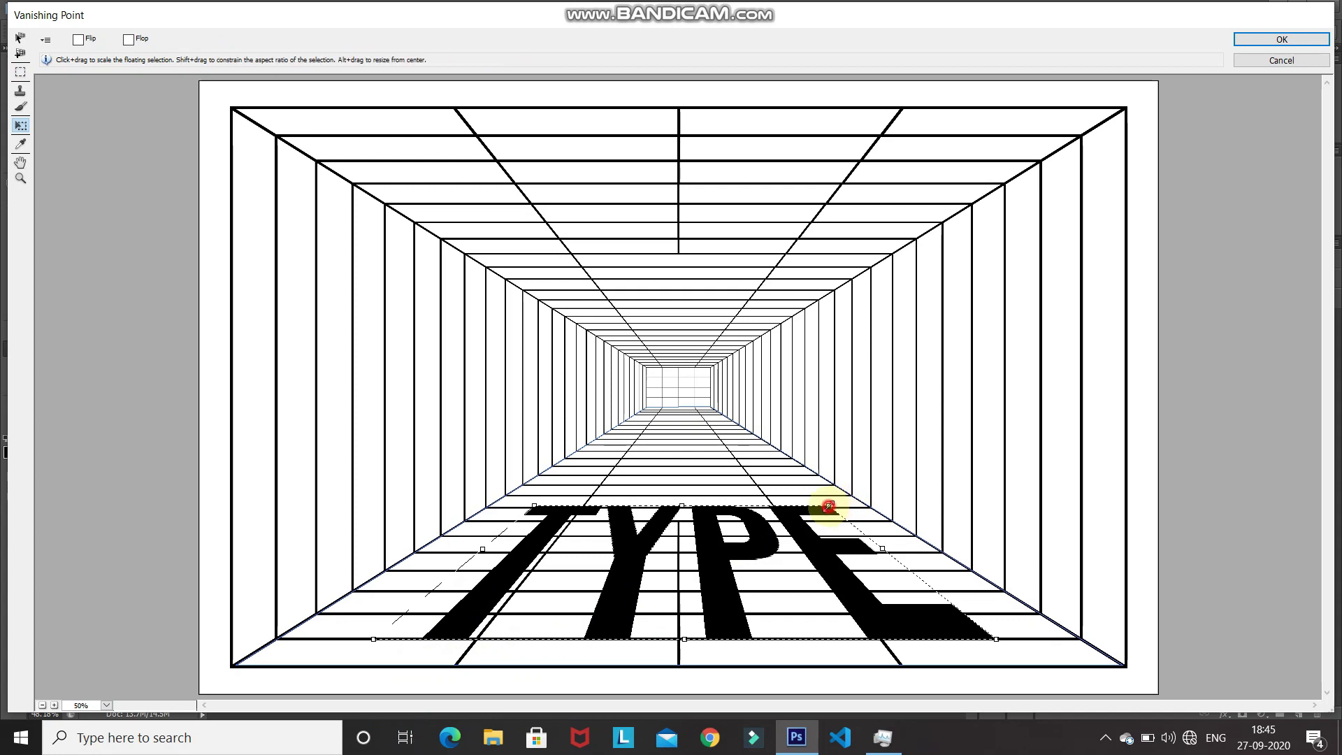
drag(826, 506, 846, 491)
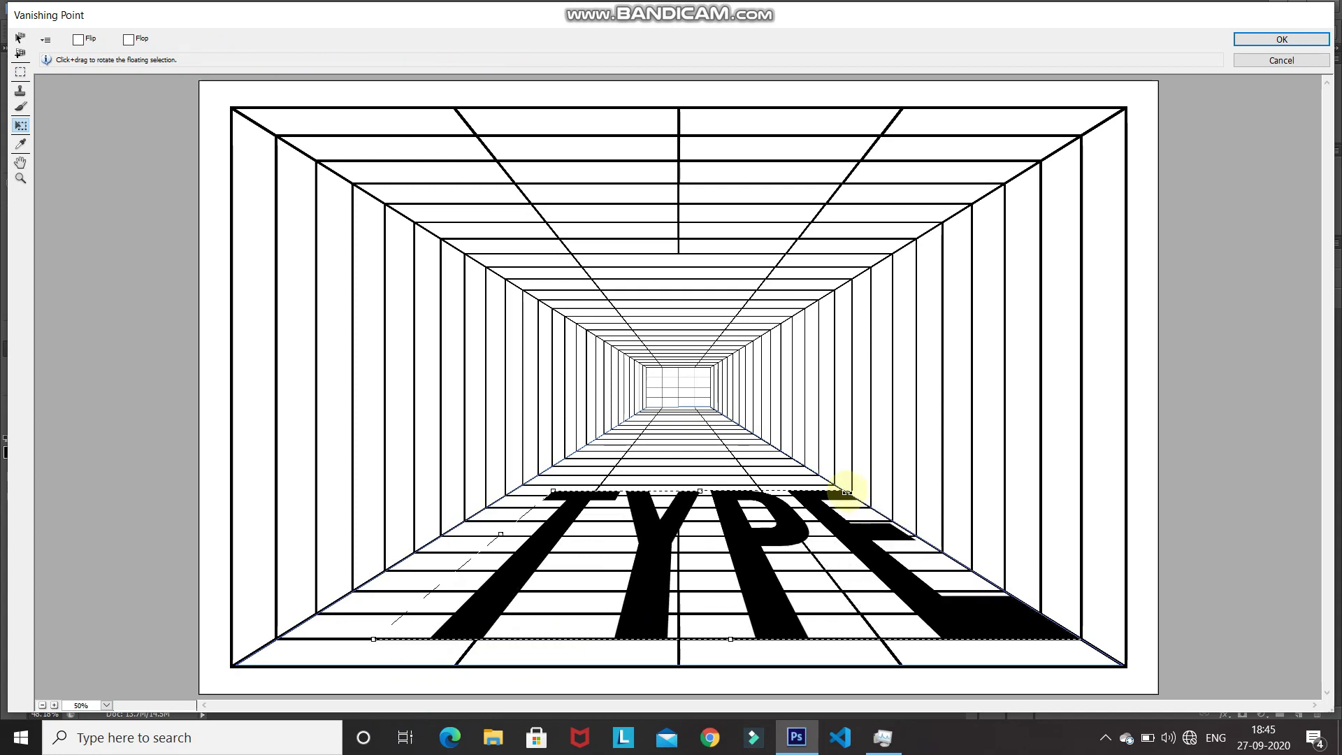
key(alt)
drag(846, 491, 825, 504)
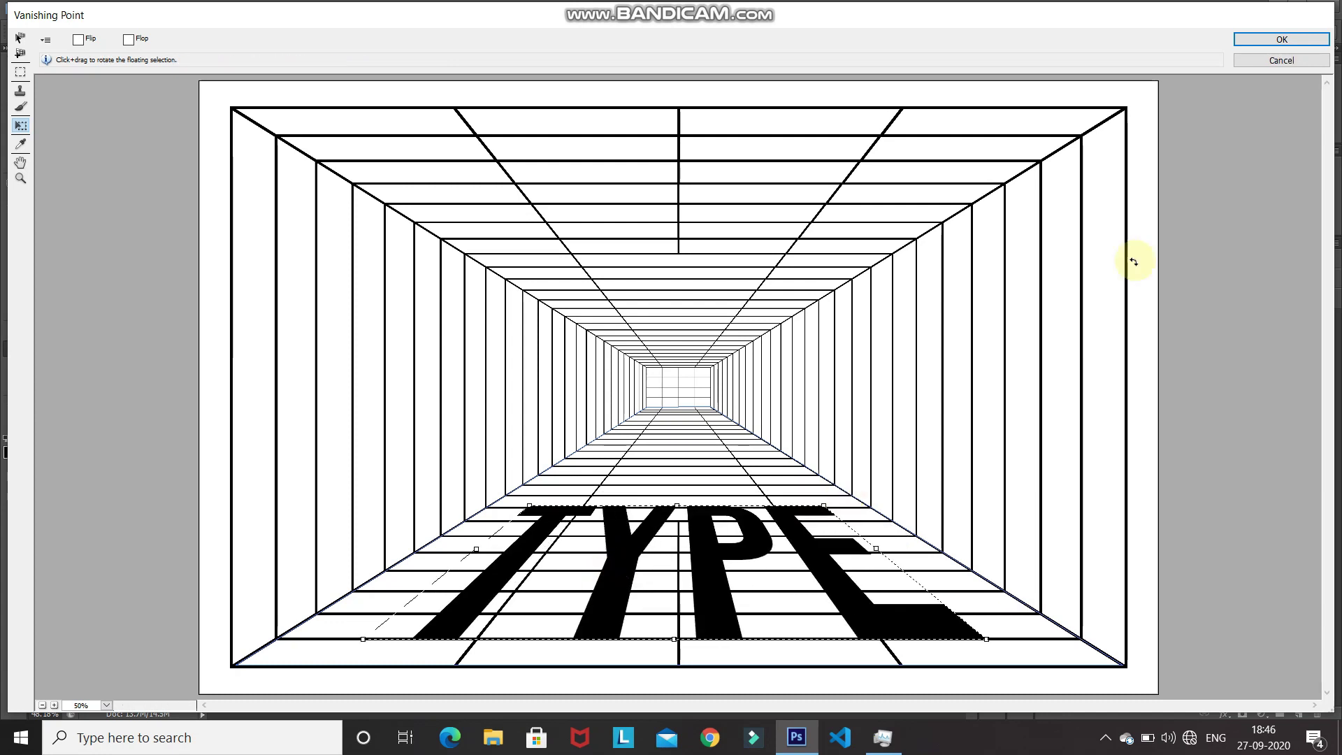
click(1279, 39)
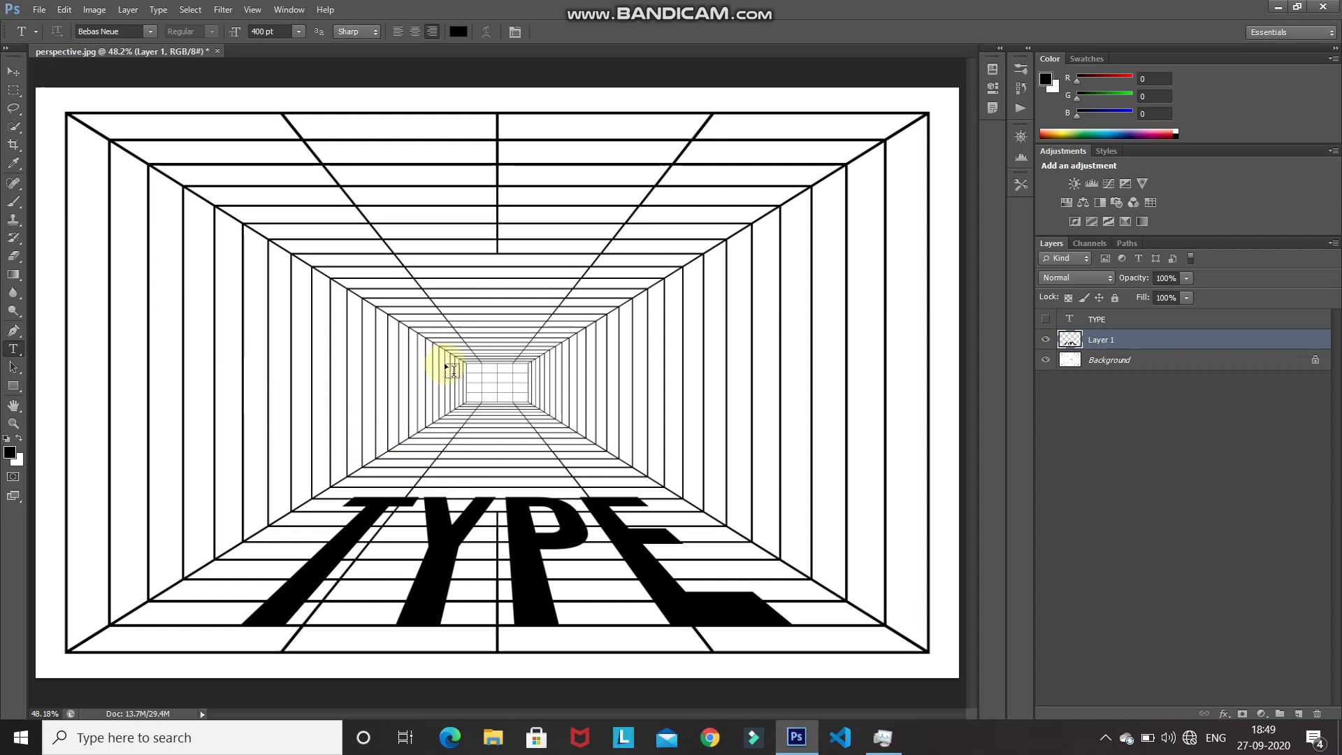
Type PERSPECTIVE as a new text layer and move it to the canvas centre.
right_click(14, 350)
click(74, 345)
click(364, 380)
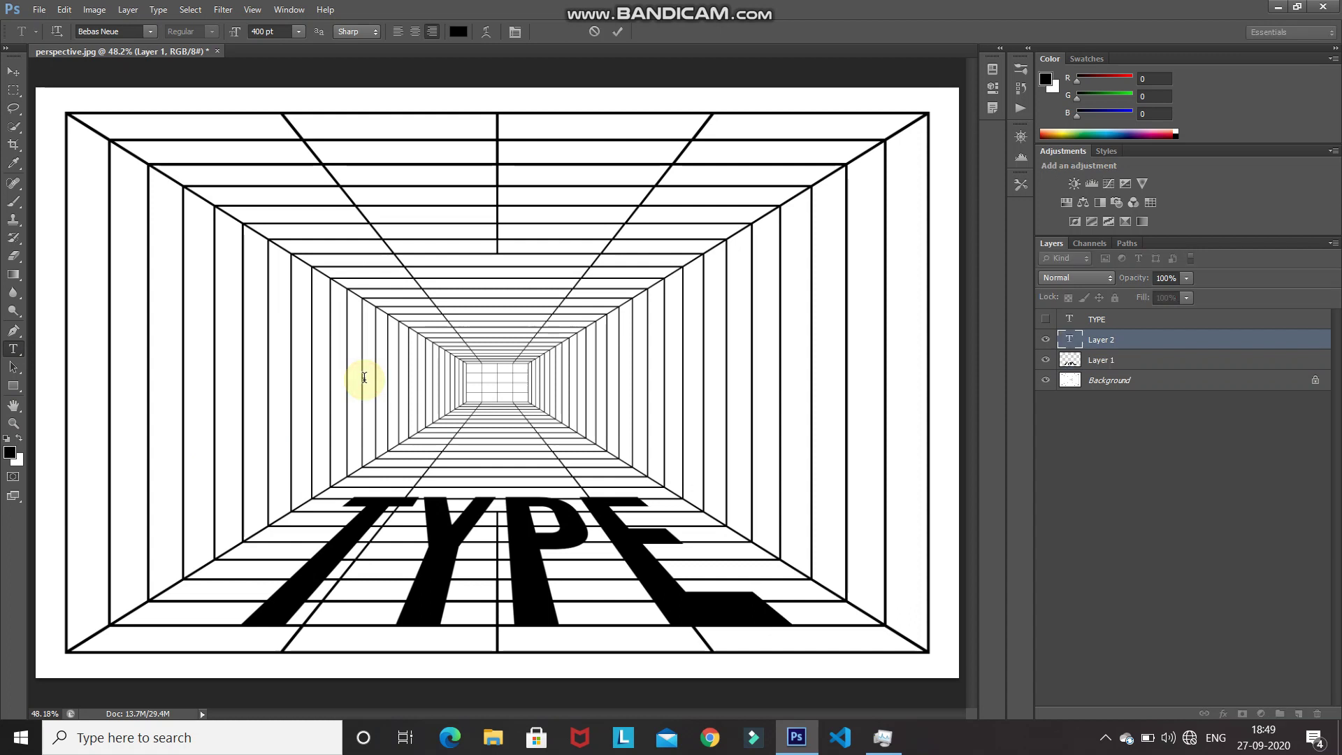
text(PERSPECTIVE)
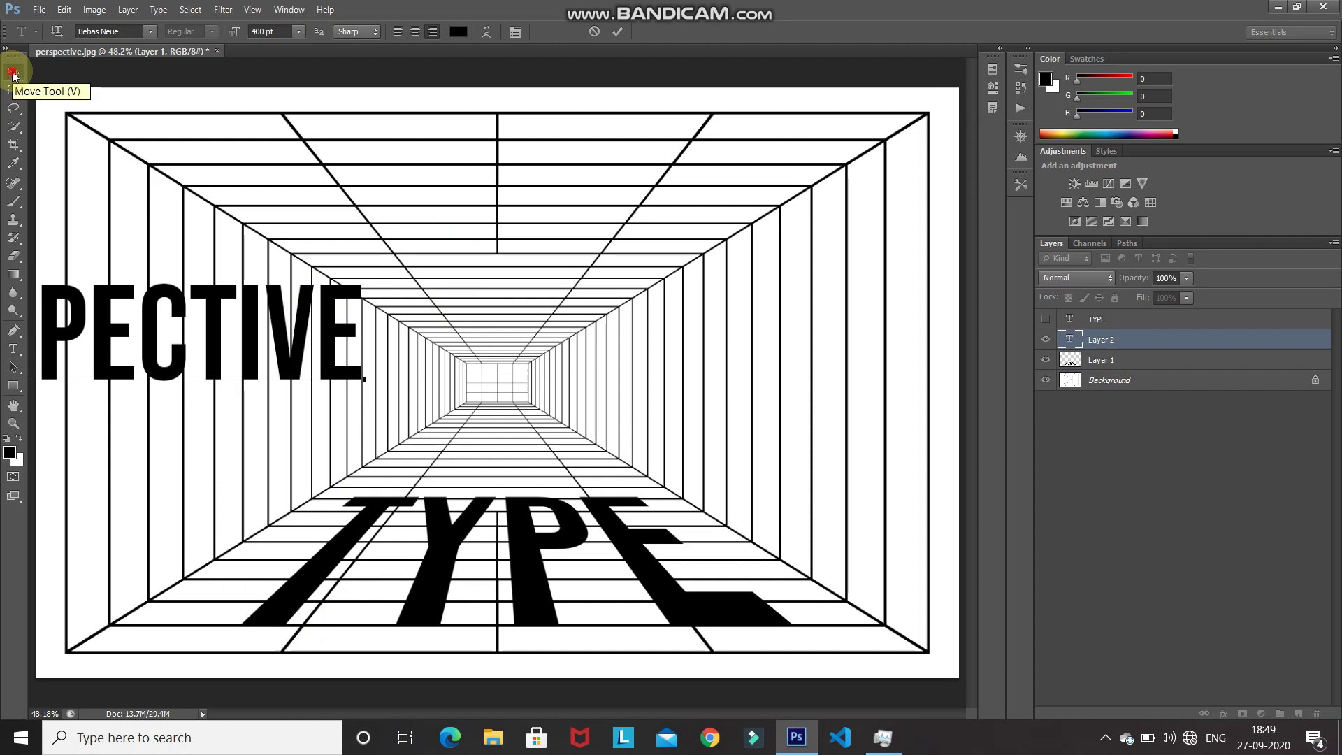
click(13, 73)
drag(192, 353, 305, 375)
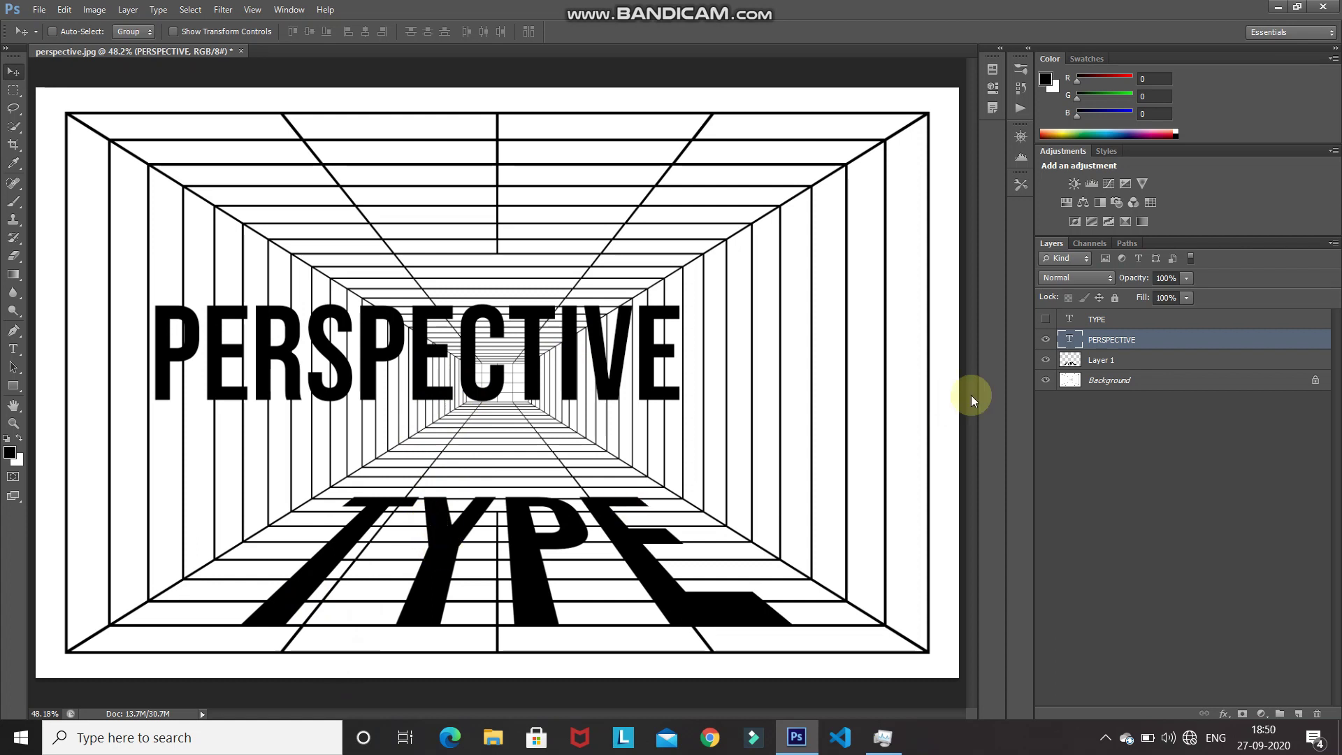
Copy the PERSPECTIVE letters, hide that layer, and add Layer 2 above Layer 1.
ctrl+click(1074, 342)
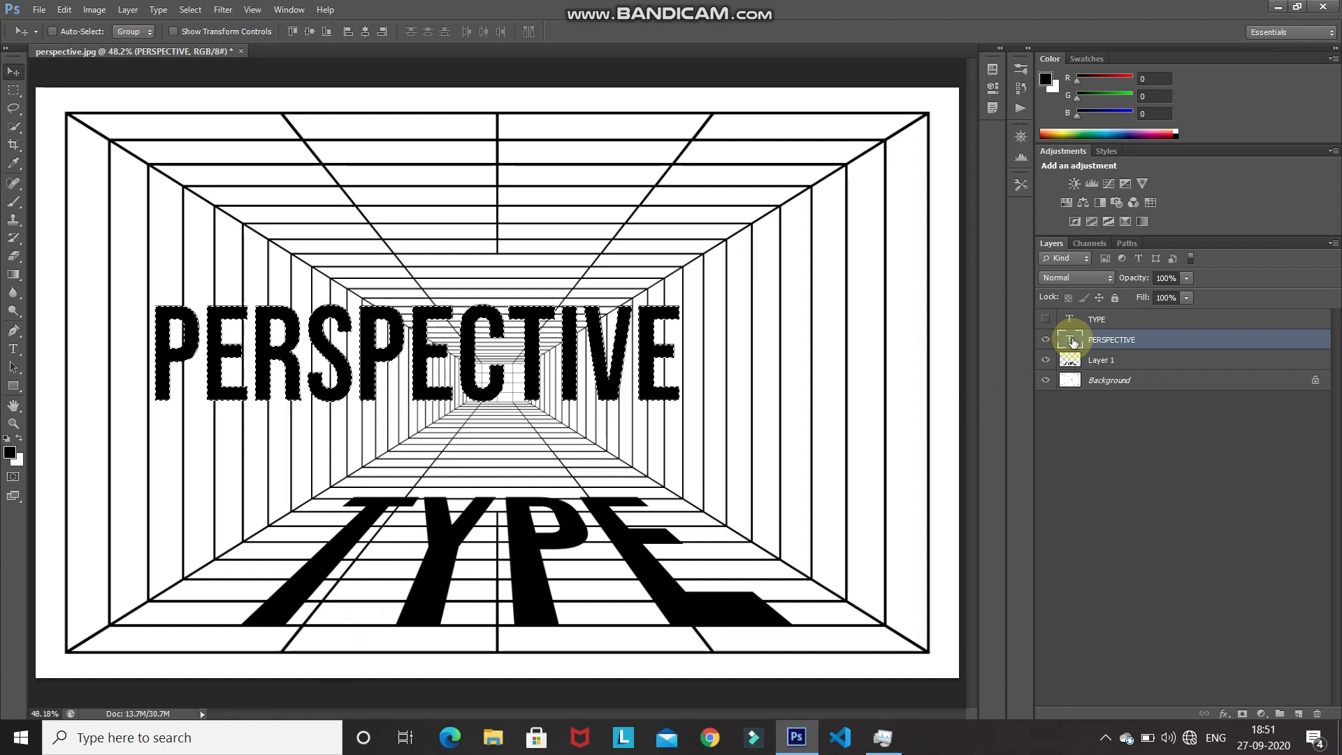
key(ctrl+c)
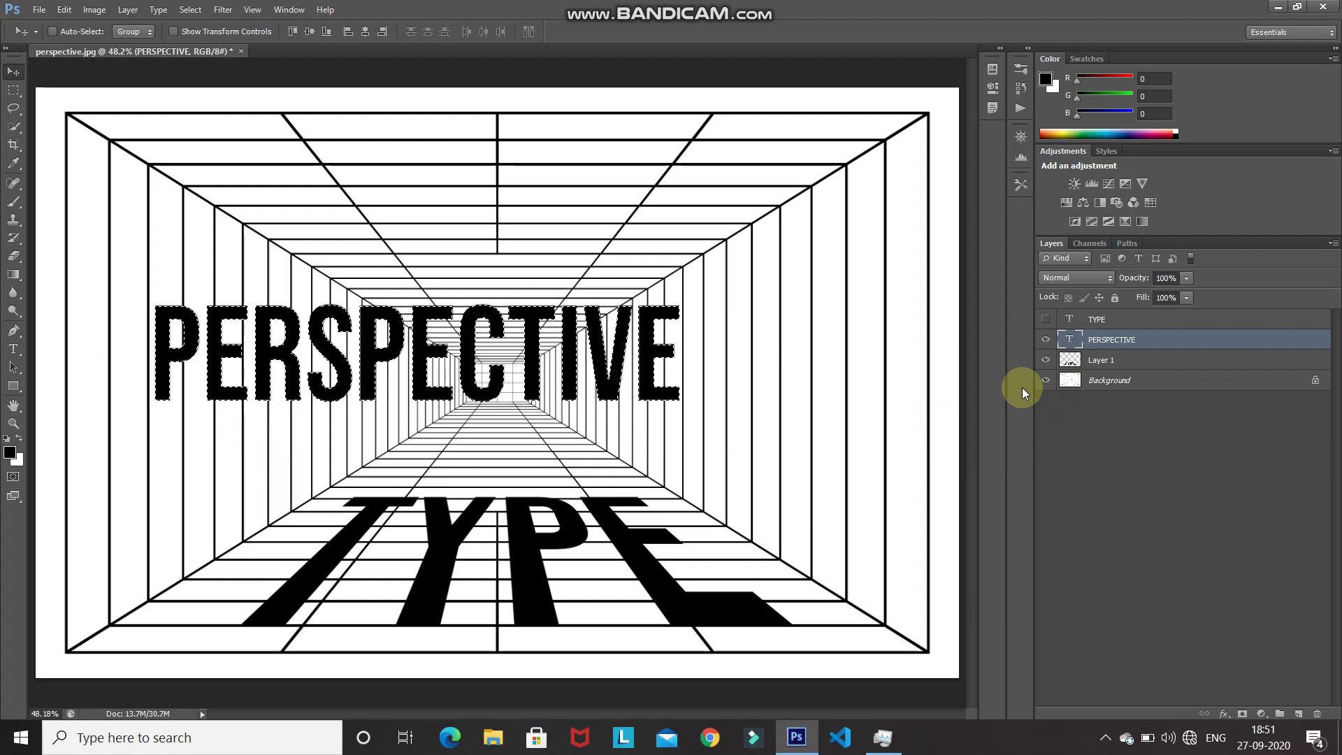
click(1046, 339)
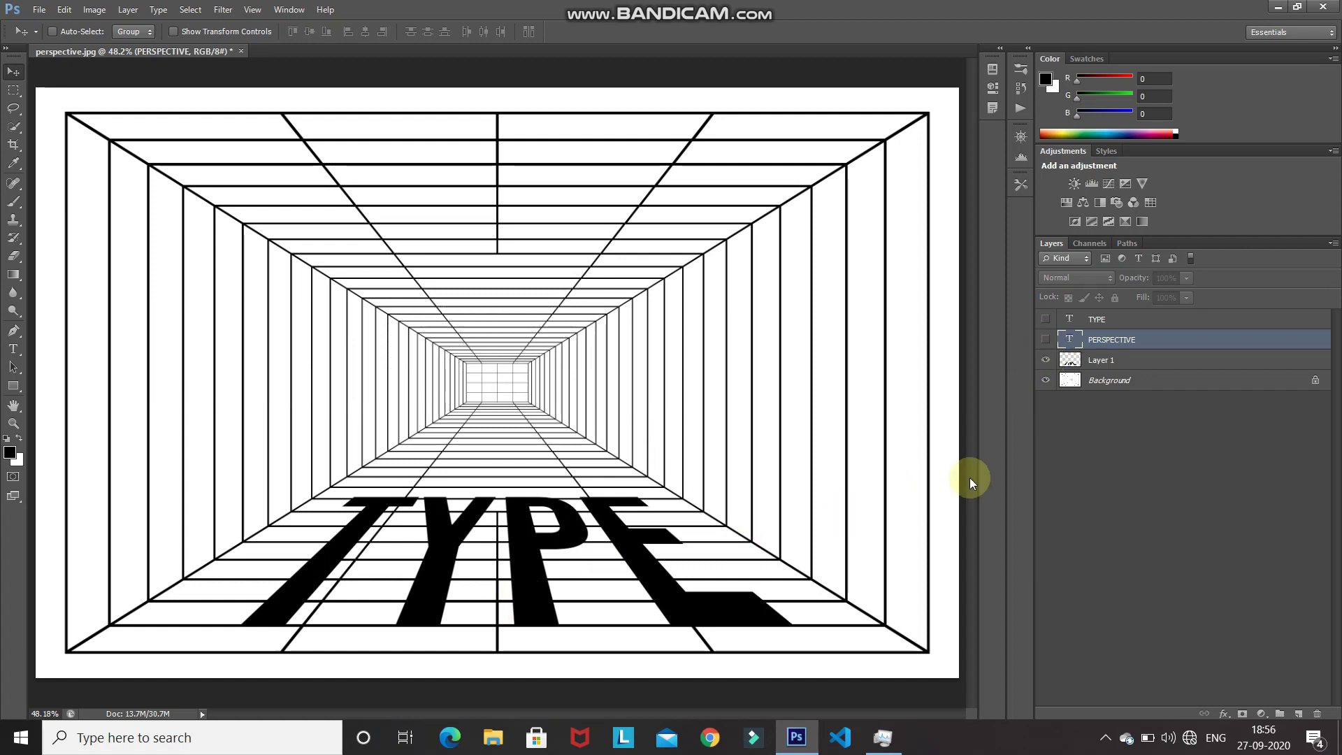
click(1213, 358)
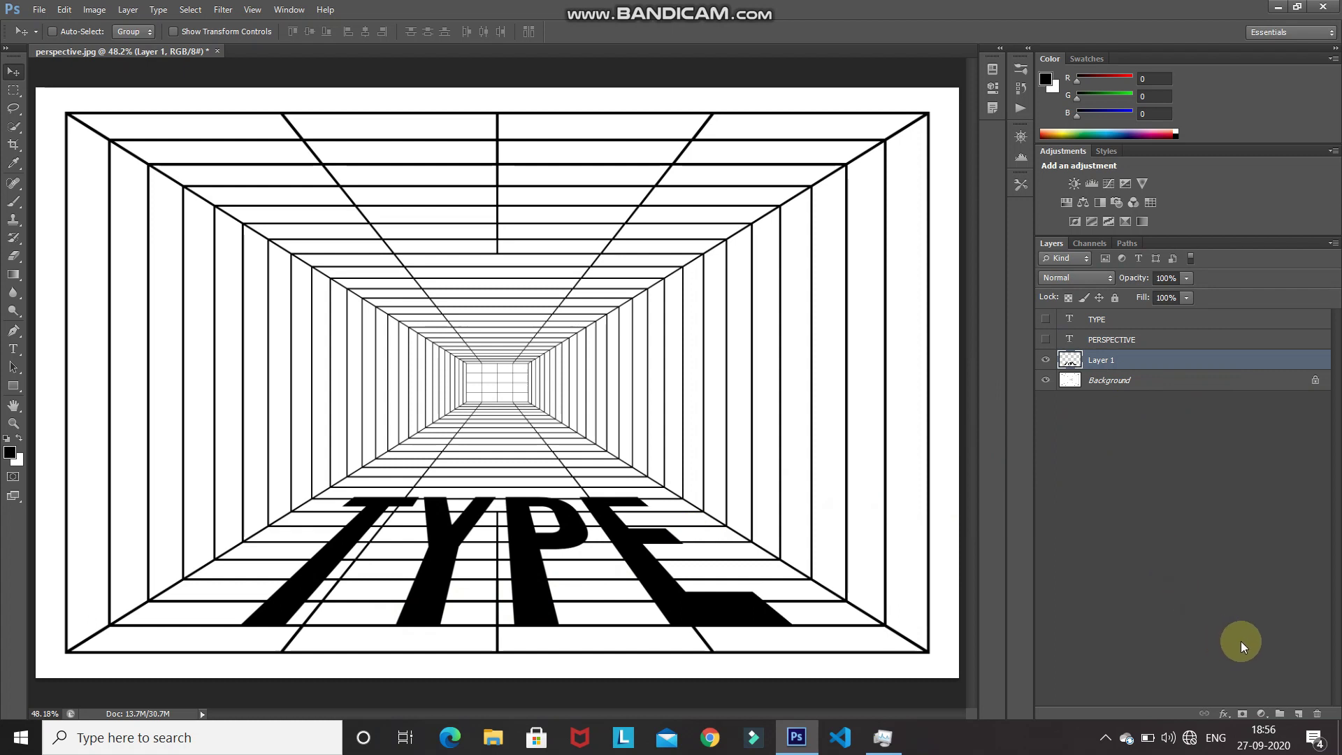
click(1299, 716)
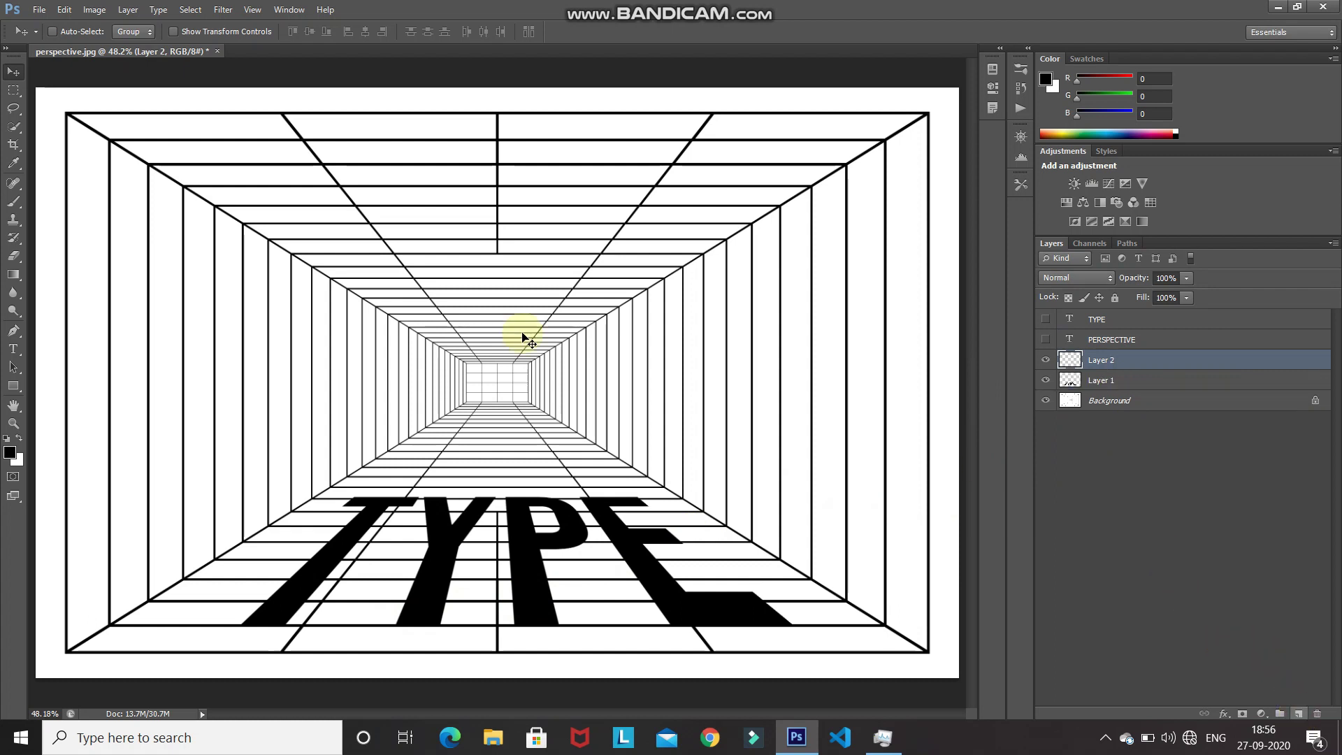
click(223, 10)
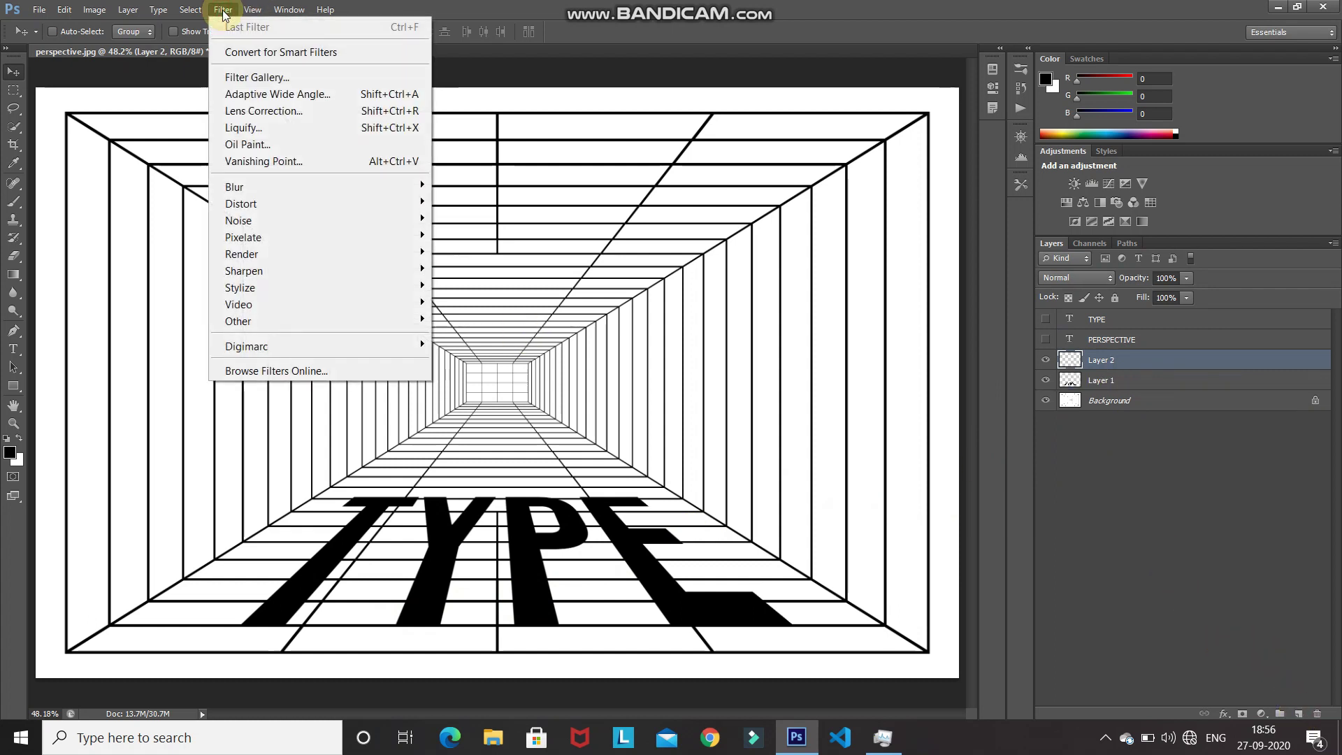
In Vanishing Point, outline a left-wall plane from the front corners to the far inner rectangle.
click(235, 172)
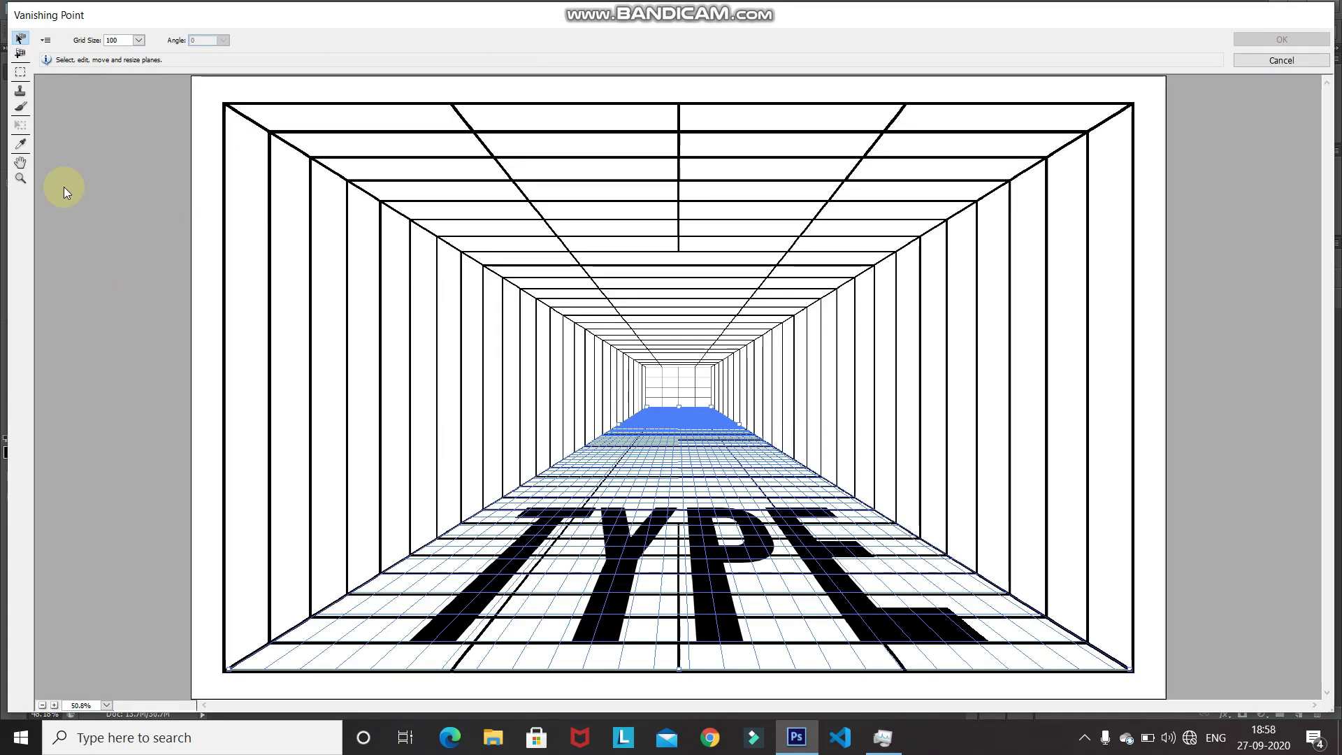
click(20, 55)
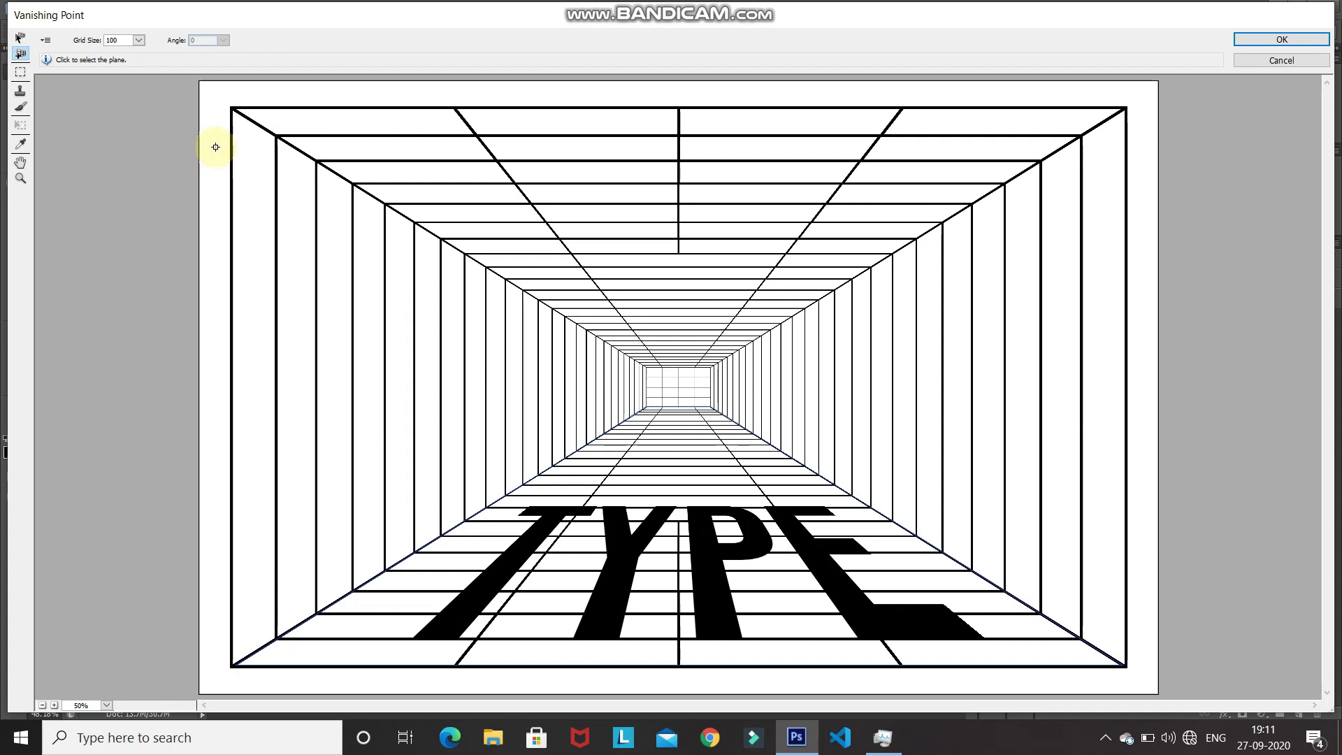
click(225, 106)
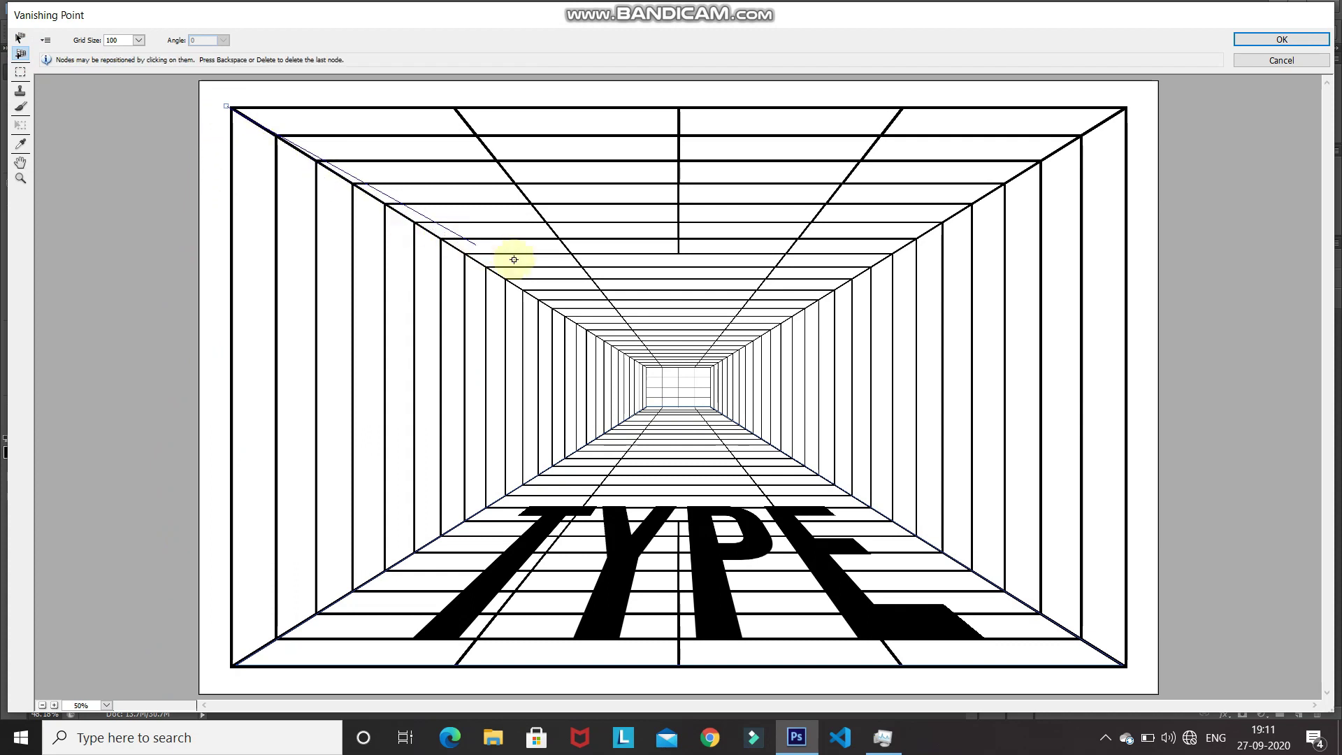
scroll(644, 369, up, 1)
scroll(644, 369, up, 1)
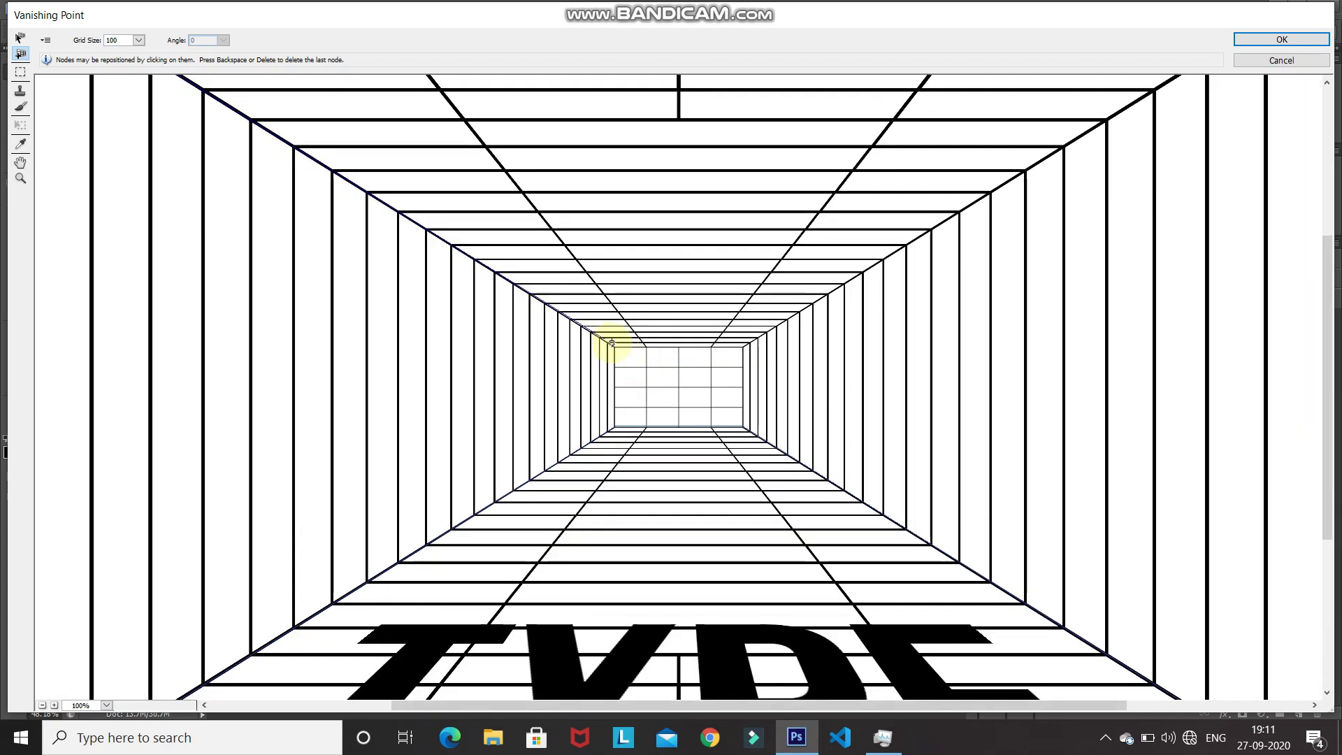
click(618, 350)
key(ctrl+plus)
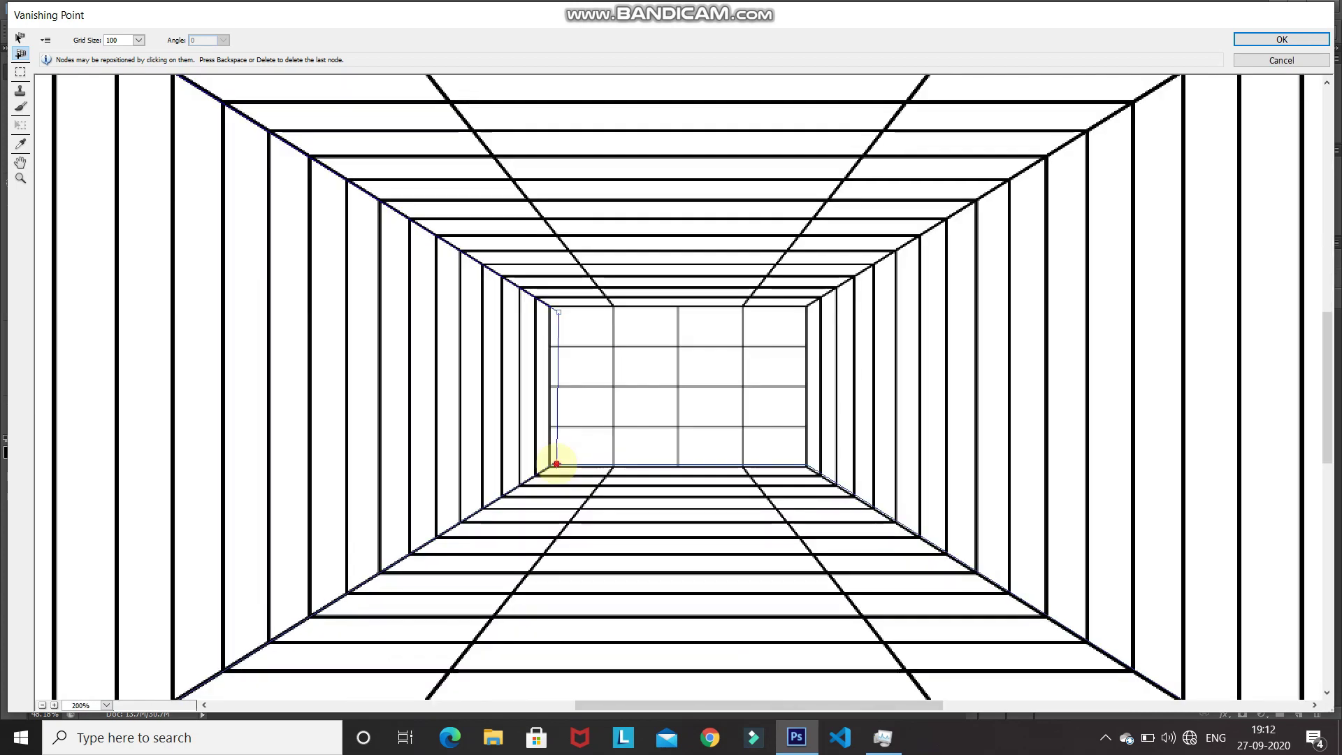
click(615, 425)
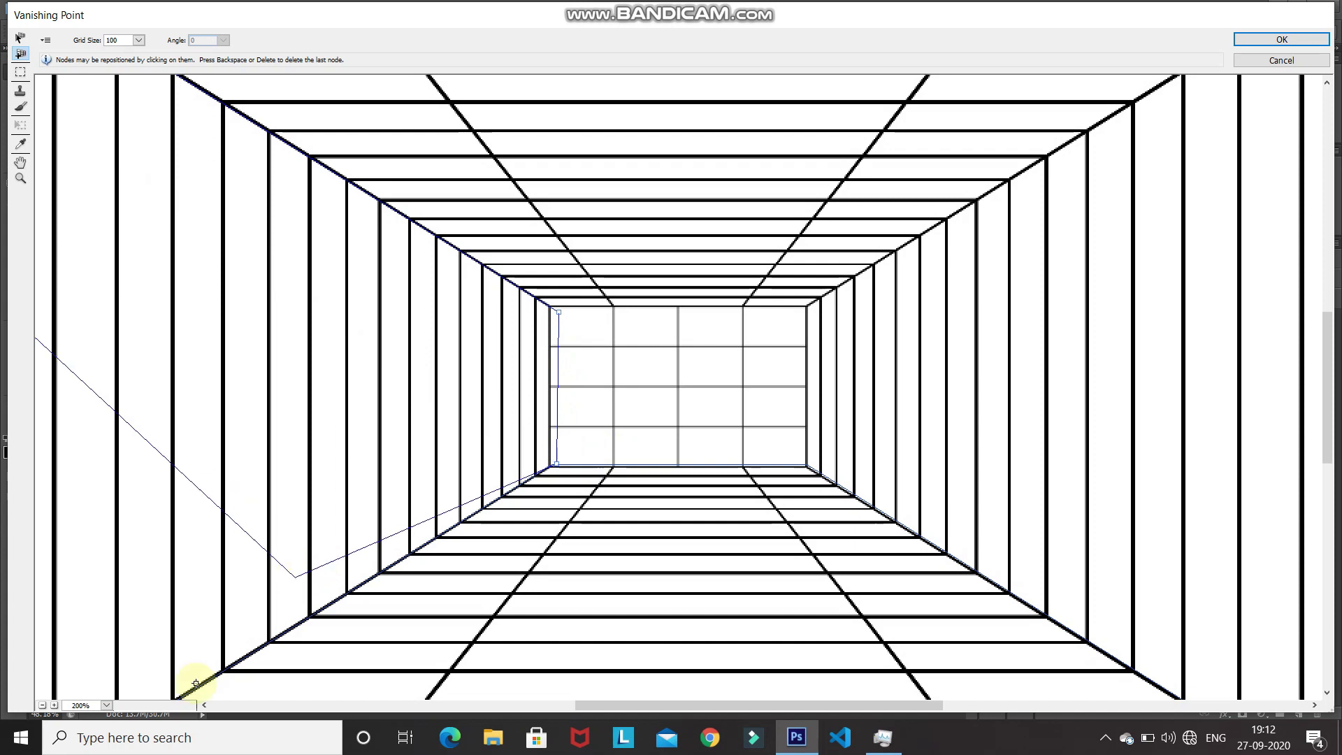
scroll(183, 694, down, 2)
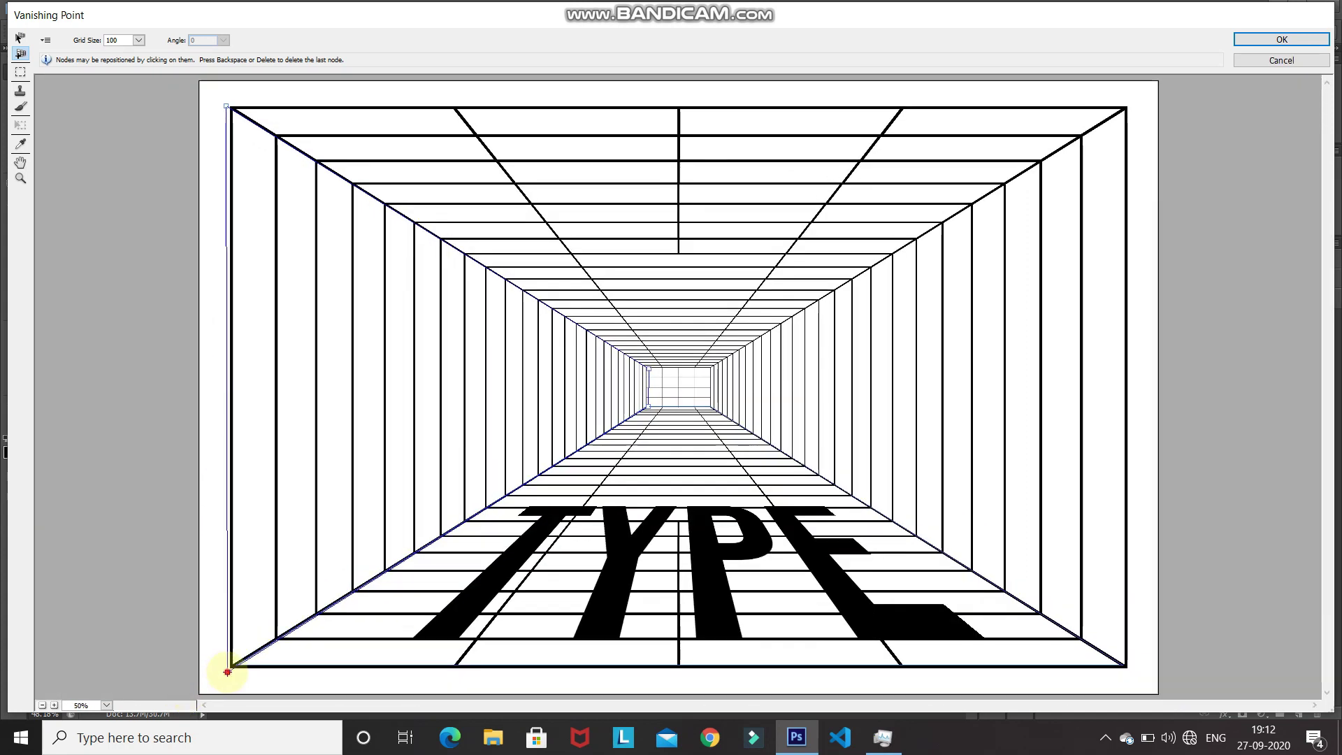
click(227, 671)
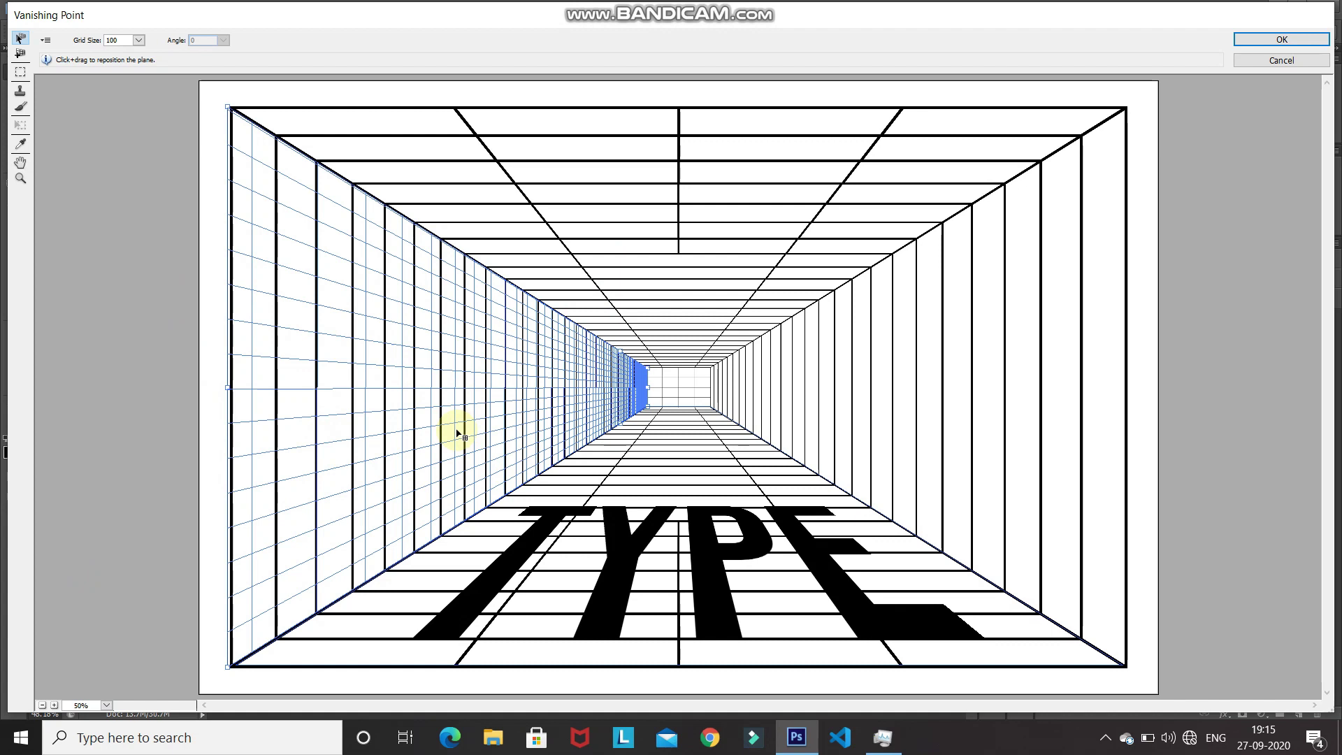
Paste PERSPECTIVE, fit it onto the left-wall plane, and apply with OK.
key(alt)
key(ctrl+v)
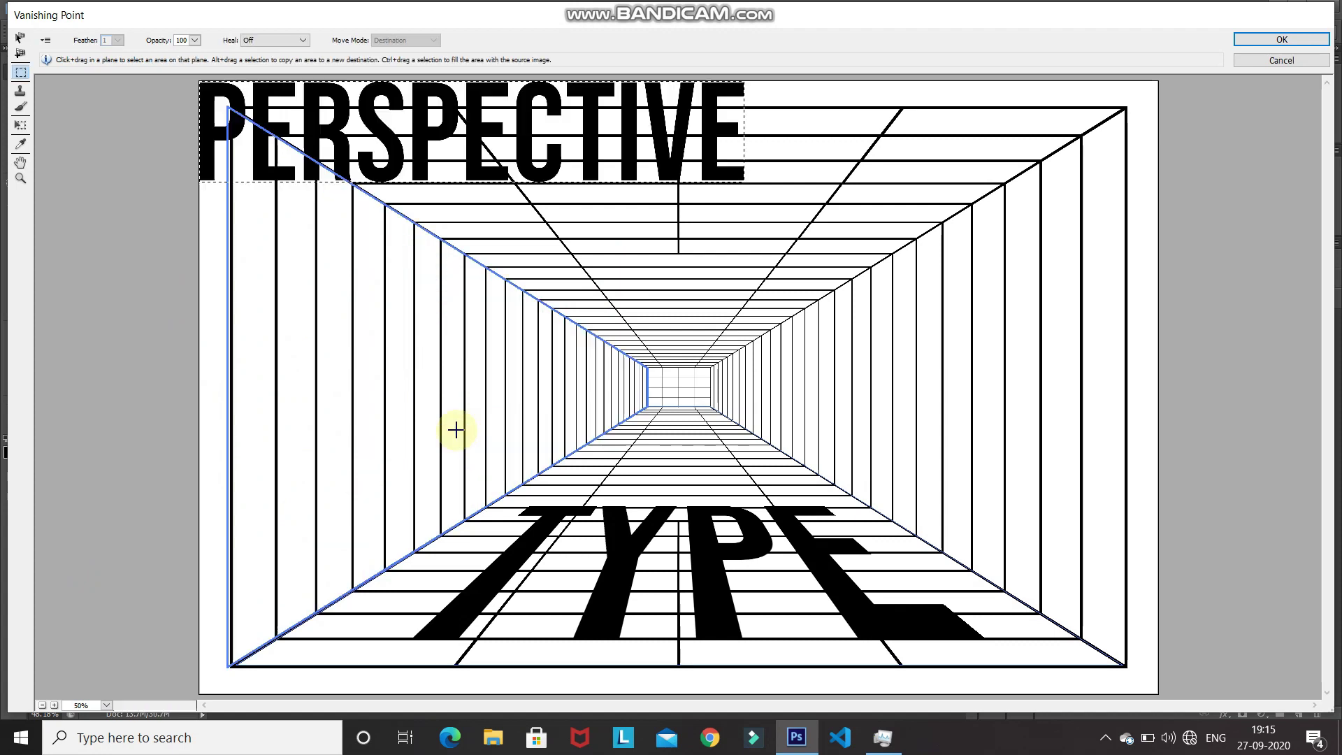
drag(207, 109, 293, 337)
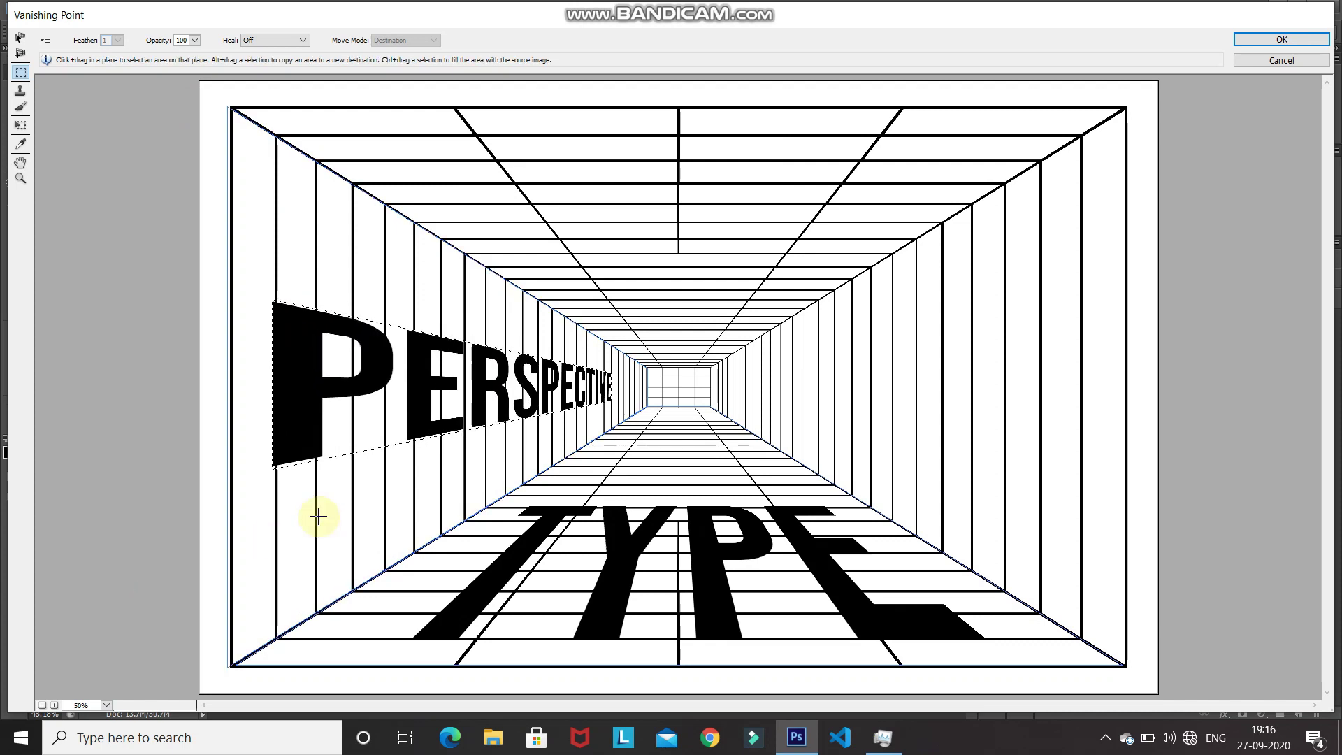
click(1248, 40)
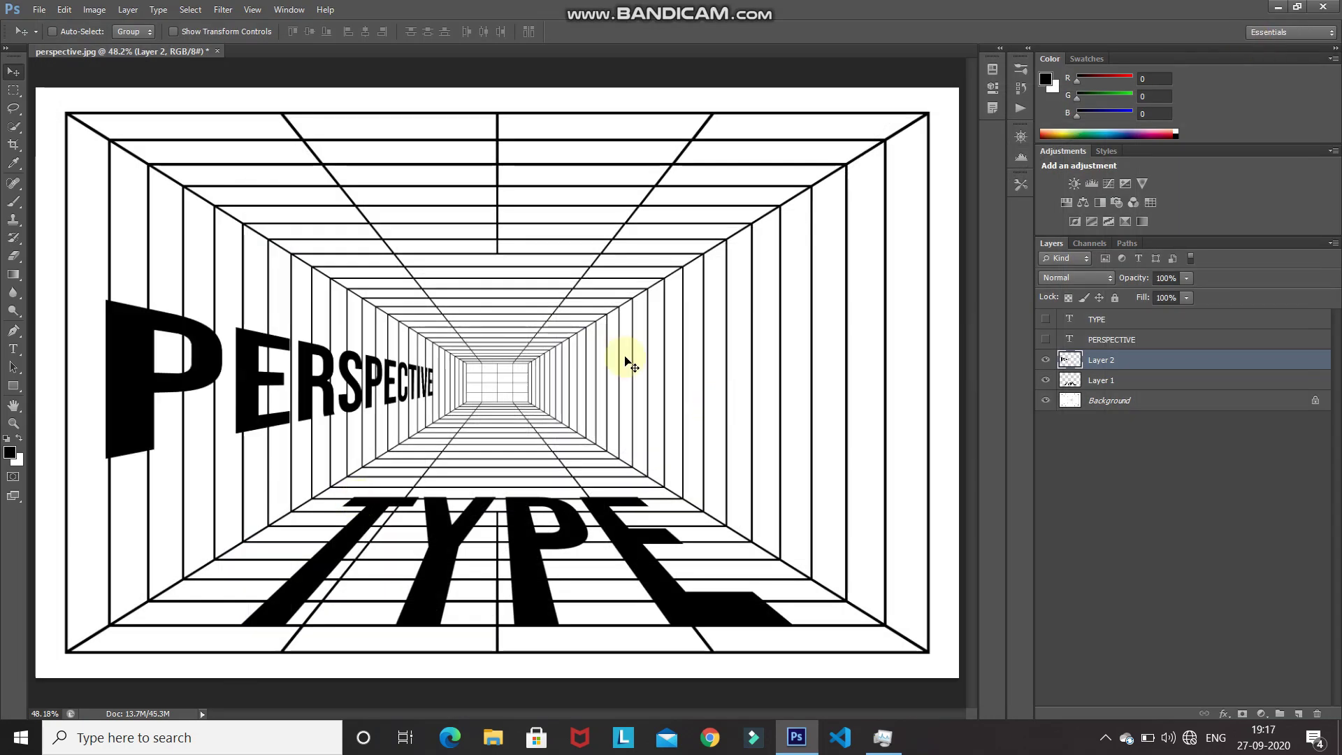
Load the TEXT letters as a selection and apply them in Vanishing Point to the right wall on new Layer 3.
click(13, 349)
click(1299, 714)
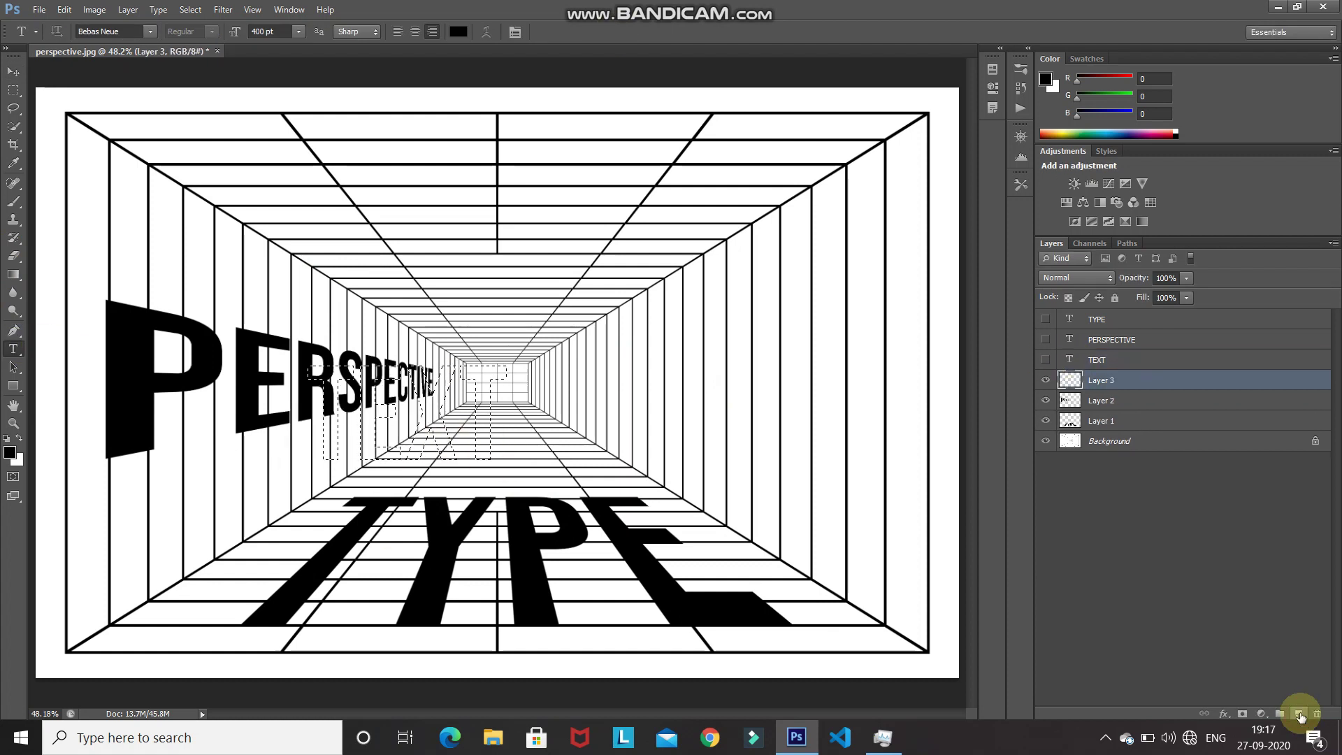
key(alt+ctrl+v)
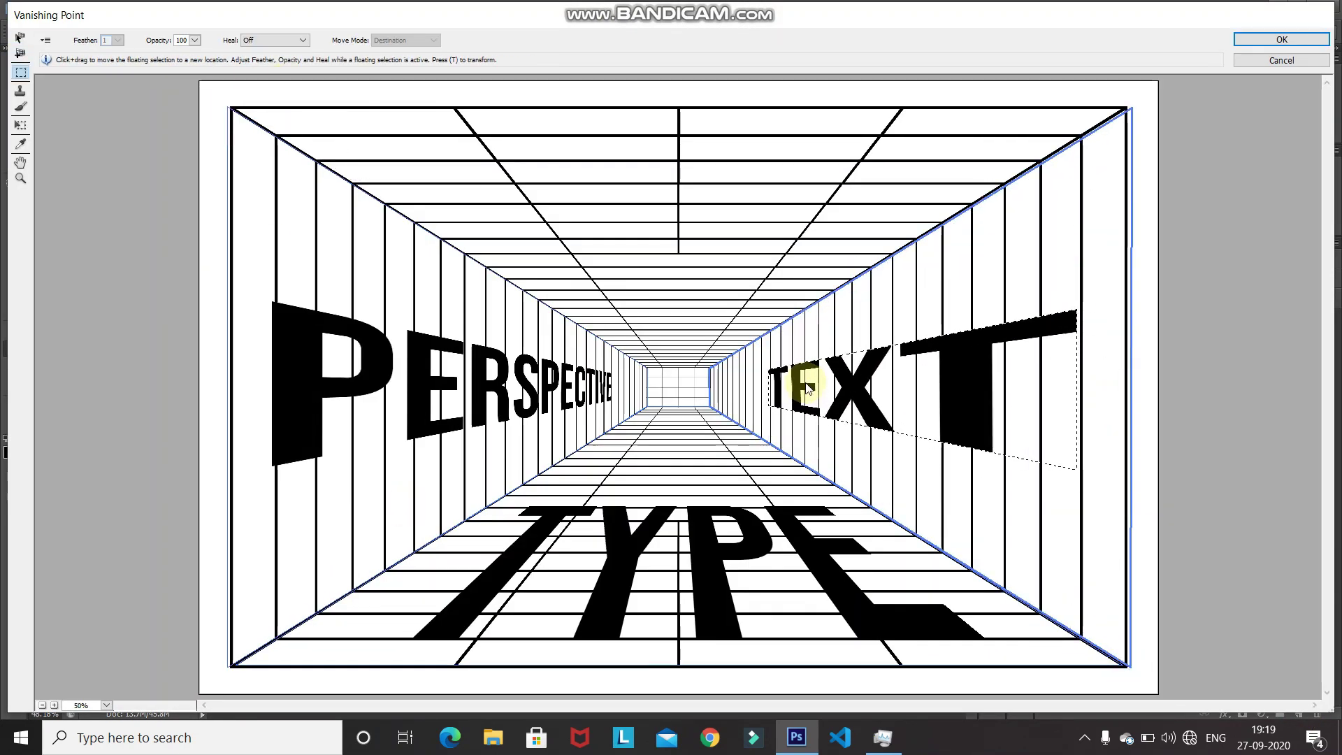
key(Return)
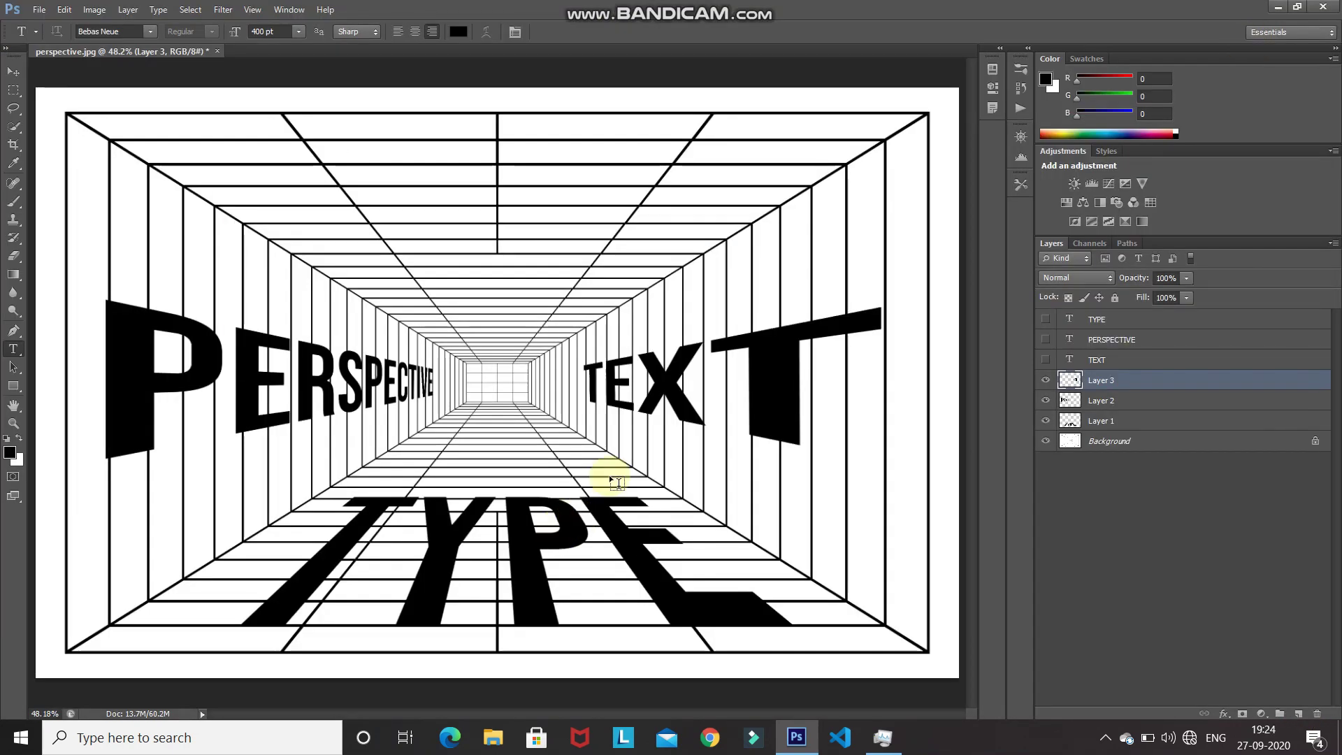